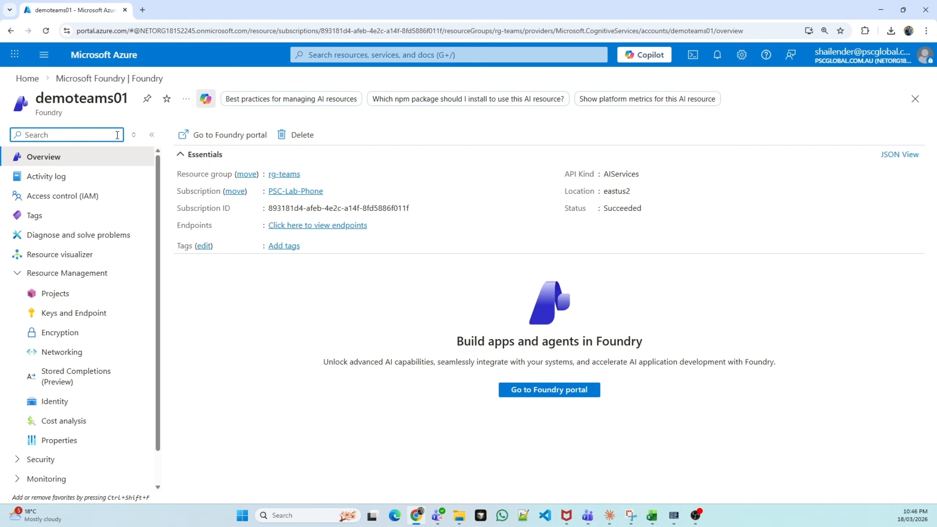
- Open the Foundry portal for the demoteams01 resource and create an agent named teams-agent
click(561, 392)
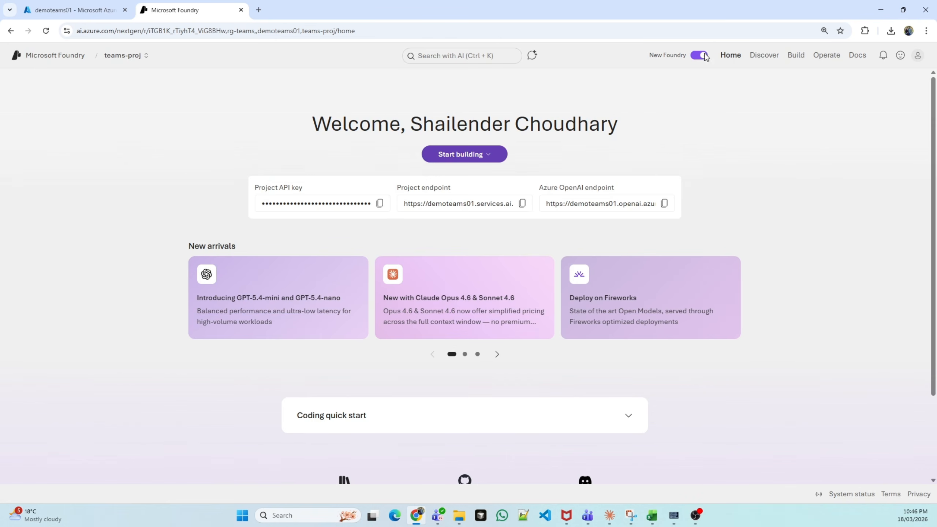
click(796, 56)
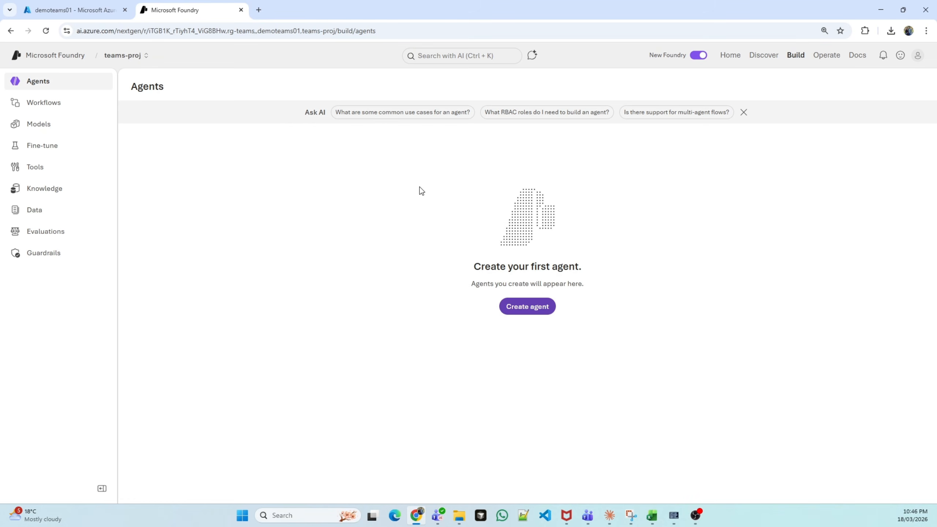
click(528, 309)
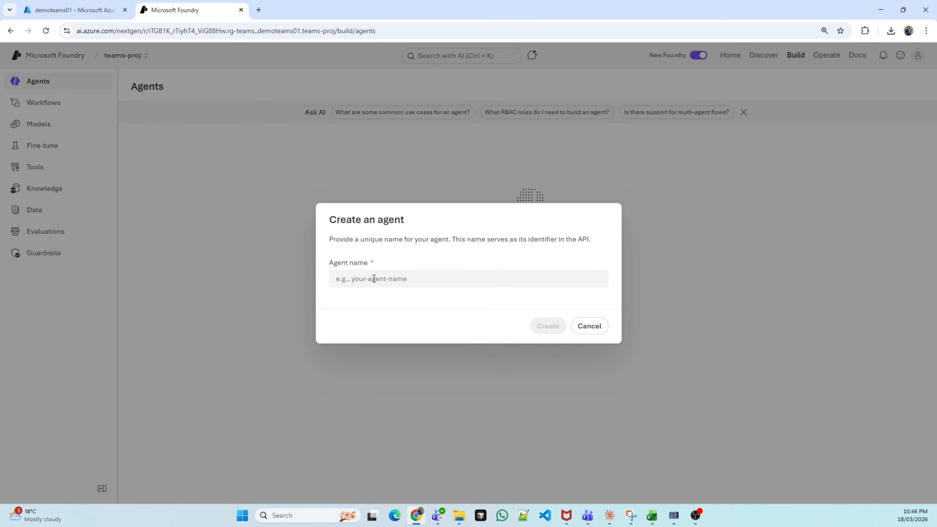
click(367, 278)
text(t)
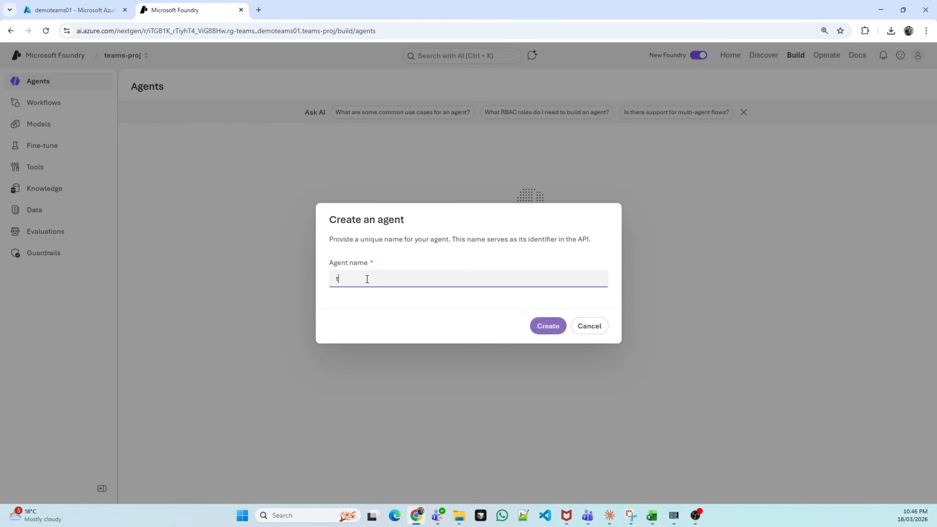
text(eams-agent)
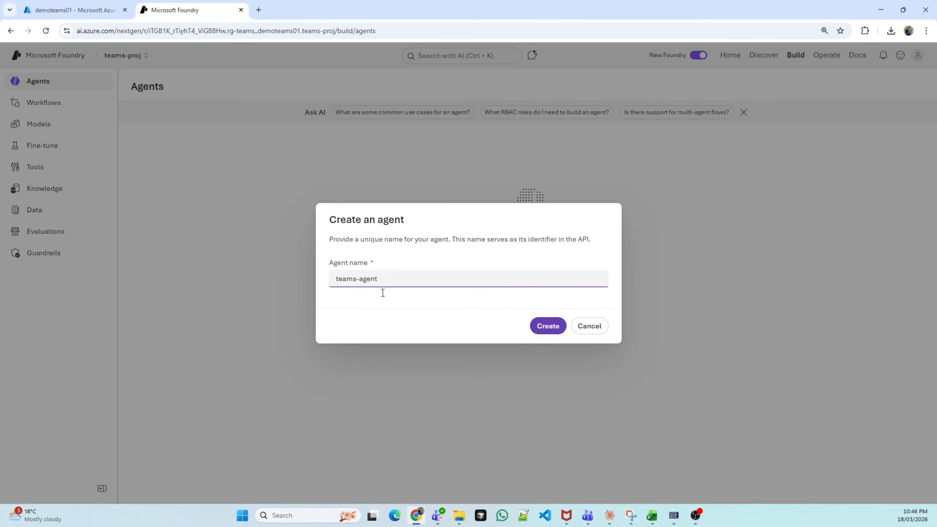
click(540, 326)
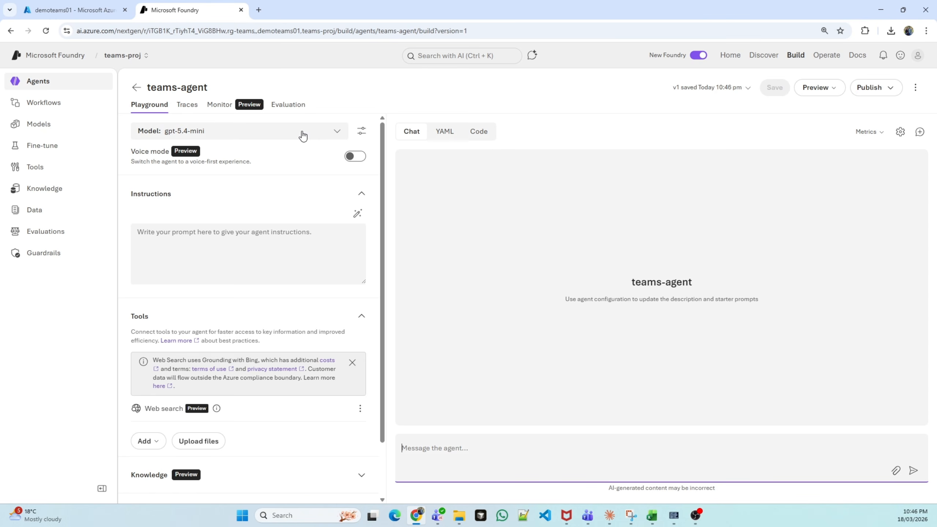
- Check which models are available to the agent, then send it the test message "hi"
click(303, 136)
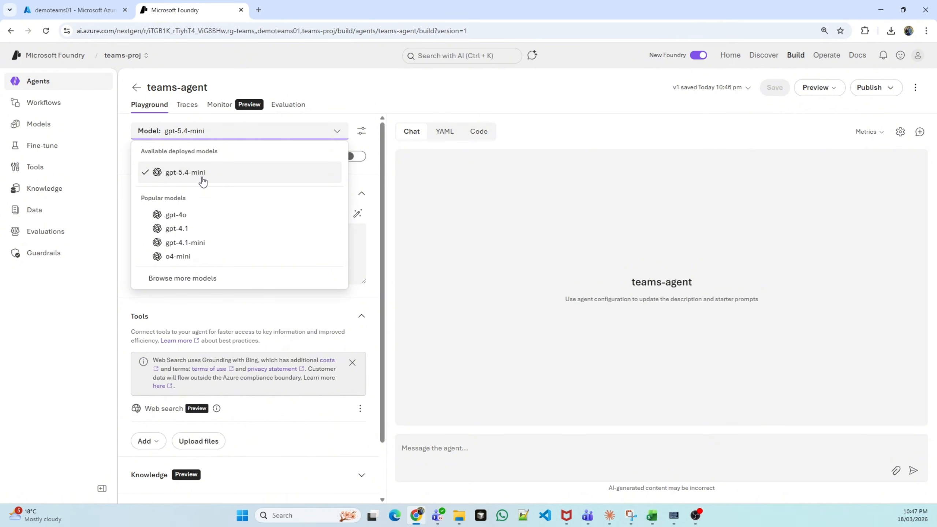
click(206, 121)
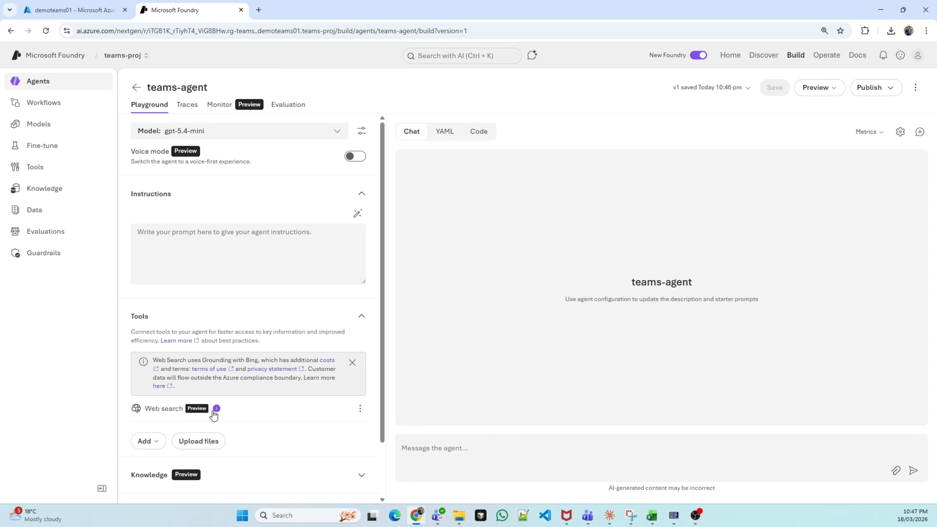
click(546, 446)
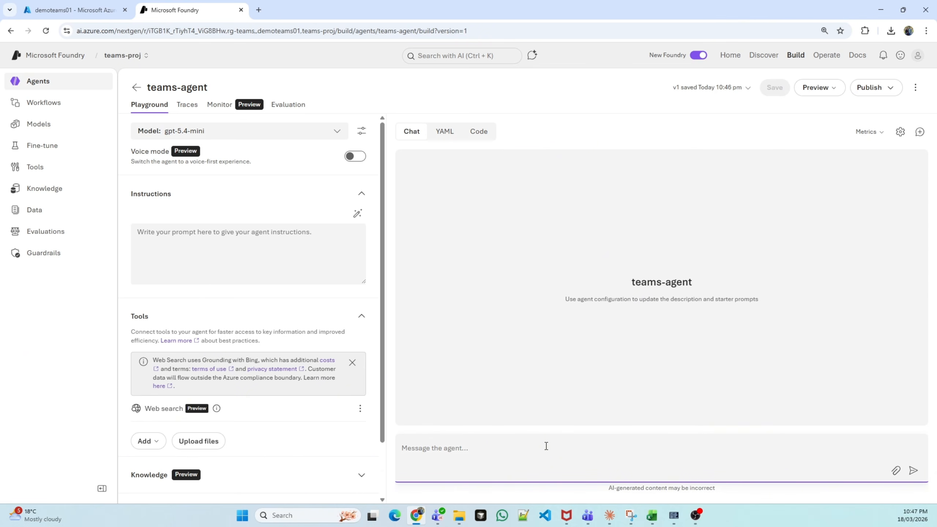
text(hi)
key(Return)
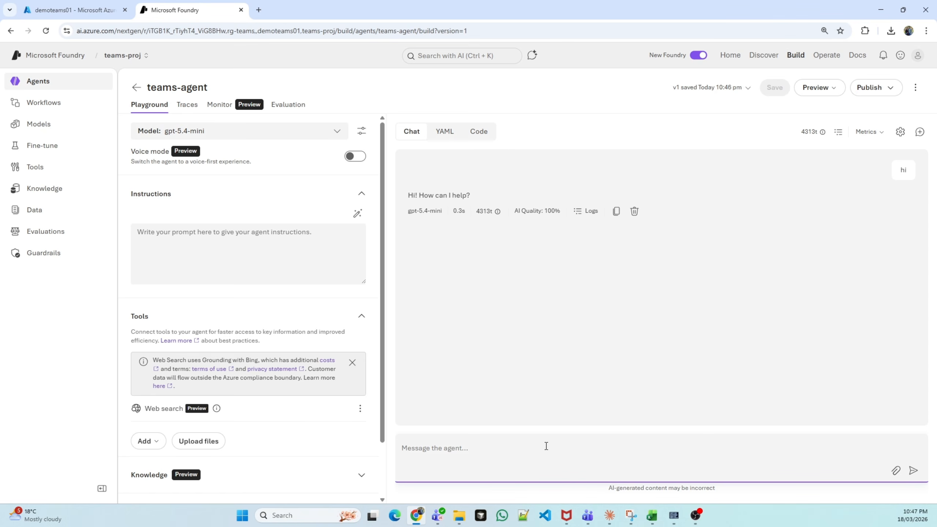
- Ask the agent "What is the current eather of melbourne" and review its answer and the tool it used
text(What is the current eather of melbourne)
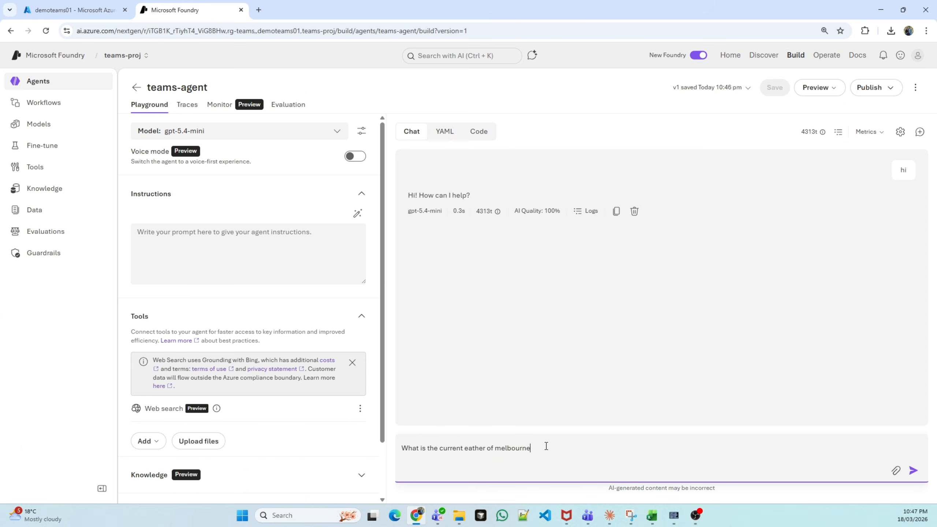
key(Return)
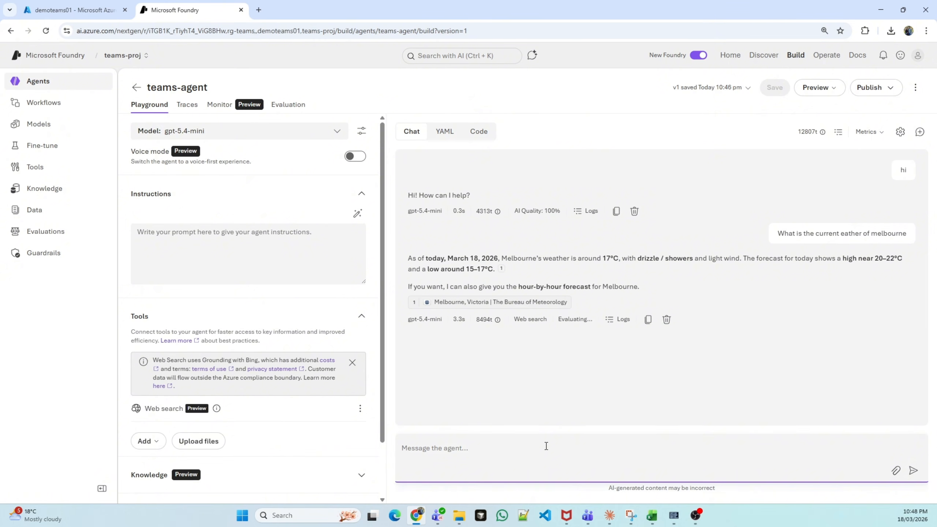
drag(515, 323, 549, 321)
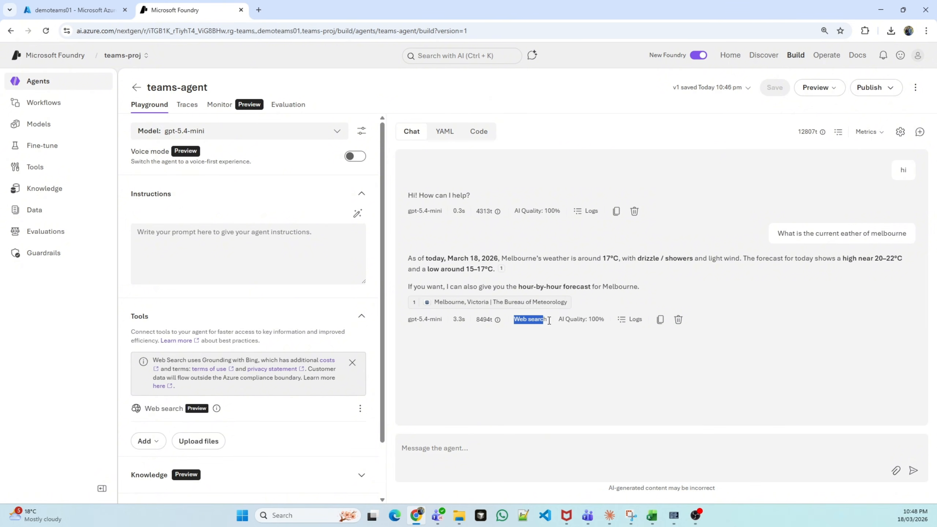
triple_click(644, 286)
drag(498, 262, 404, 258)
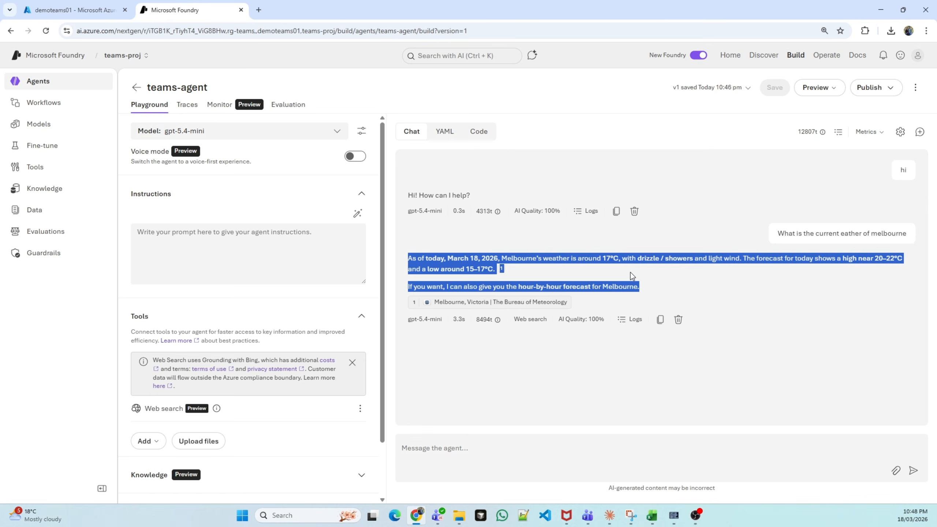
click(738, 282)
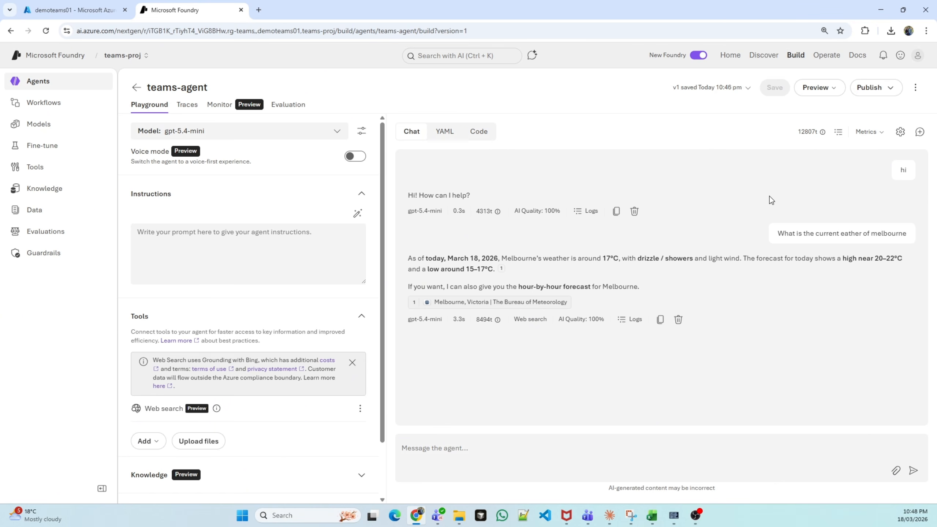
- Publish version v1 of teams-agent as an agent application after reviewing the publishing information
click(890, 89)
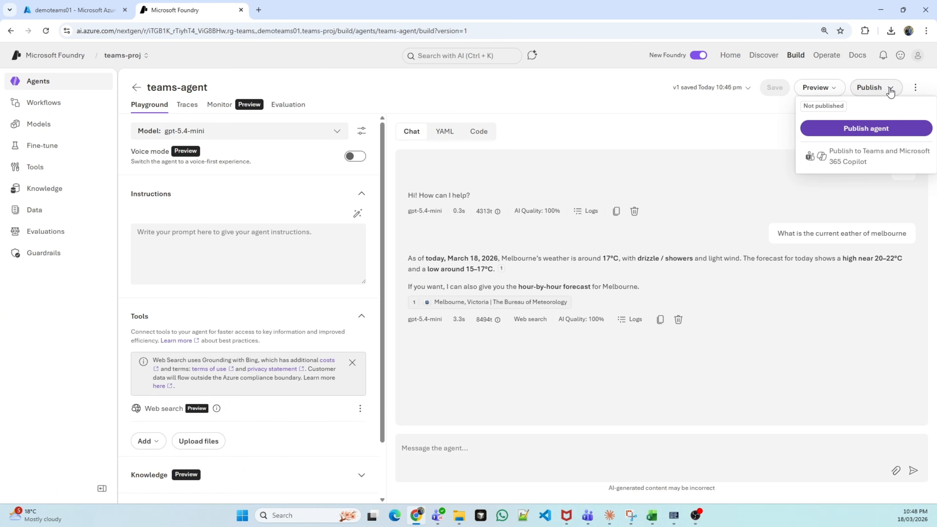
click(866, 135)
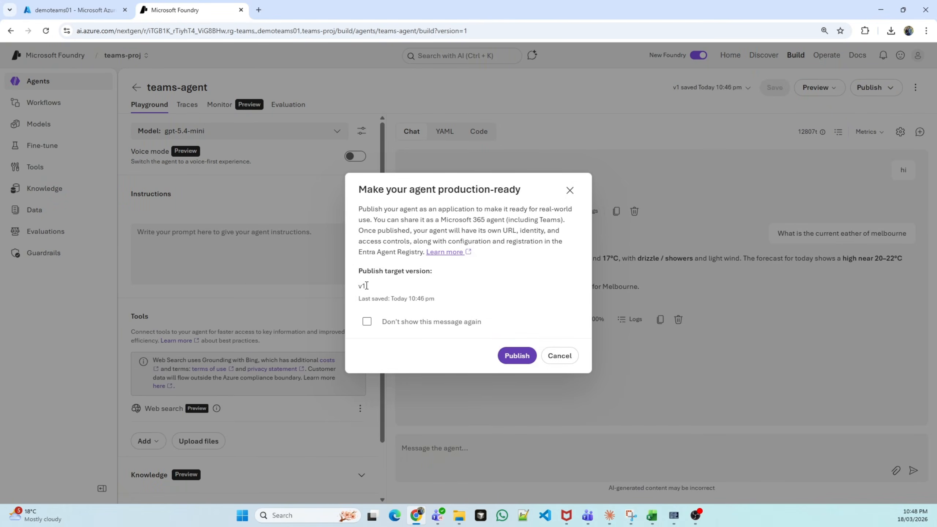
drag(367, 286, 345, 285)
click(472, 291)
drag(440, 220, 506, 220)
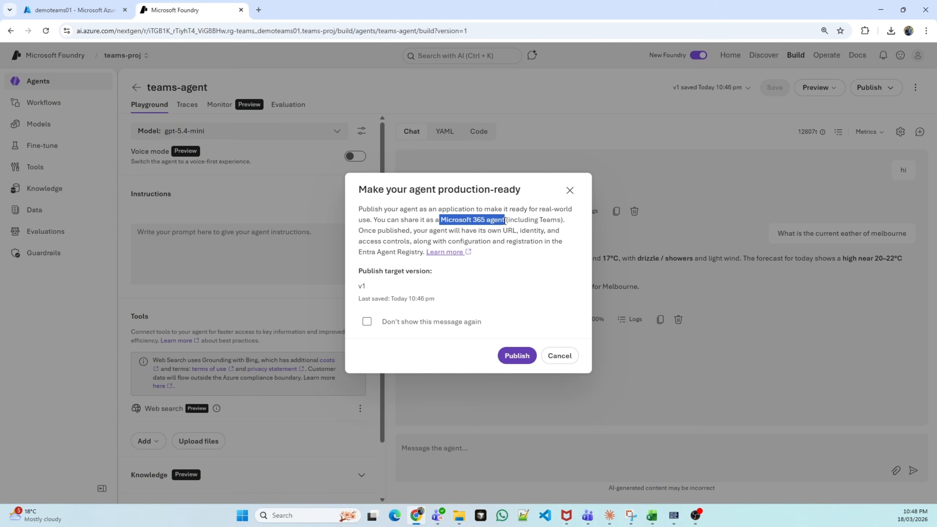
click(519, 356)
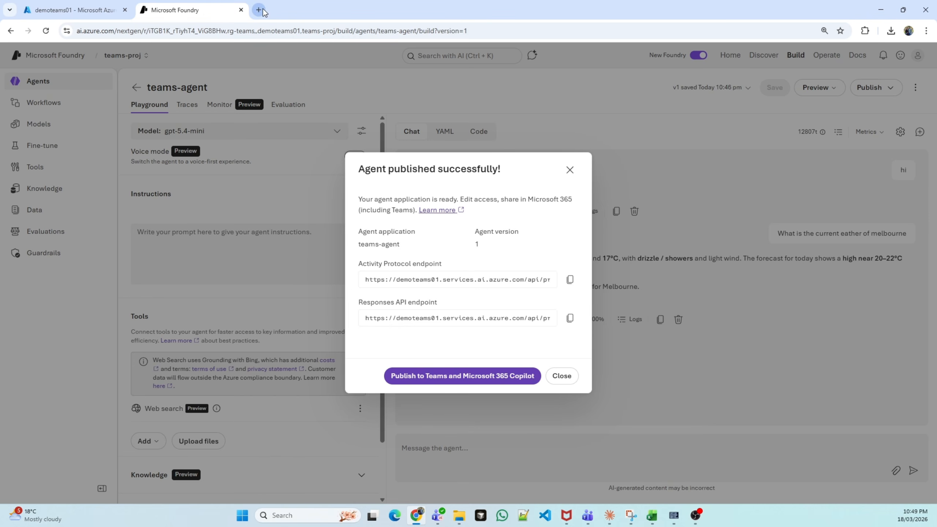
- Open the Microsoft Entra admin center in a new browser tab and sign in with the organization's work account
click(259, 9)
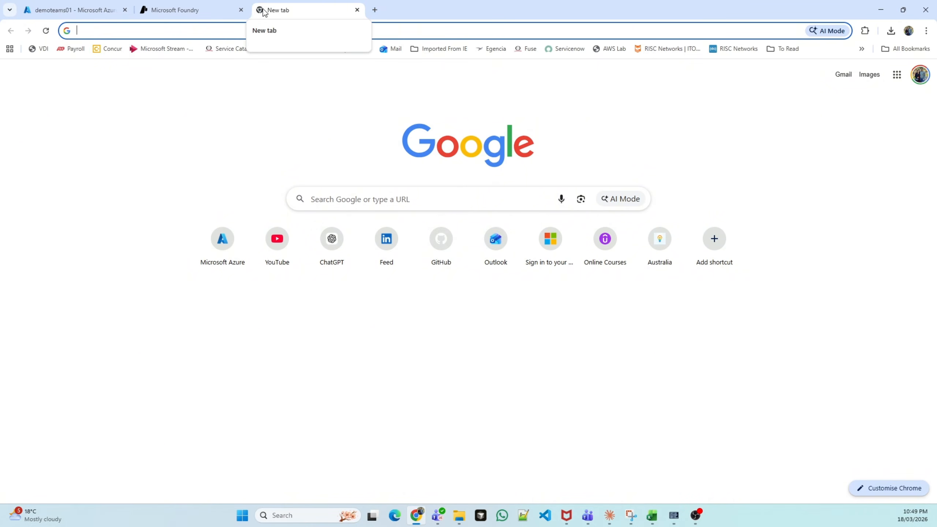
text(entra.m)
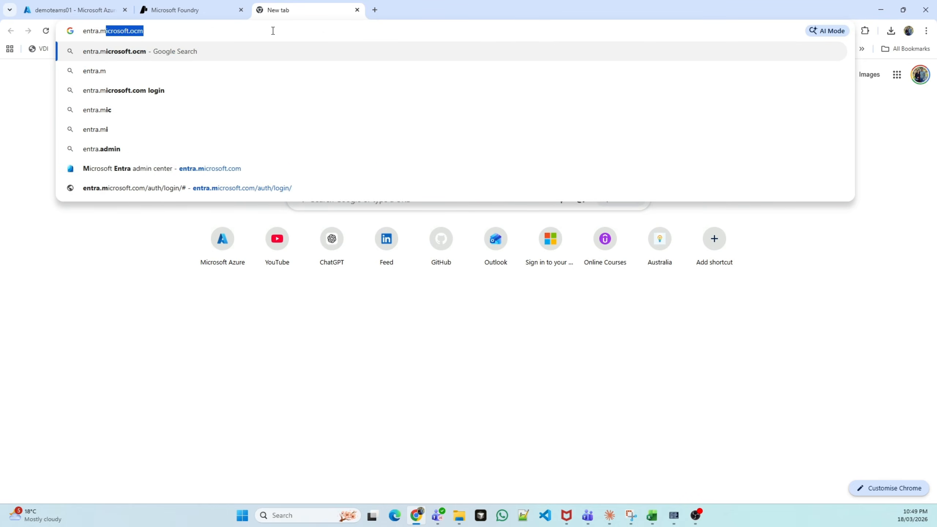
key(Return)
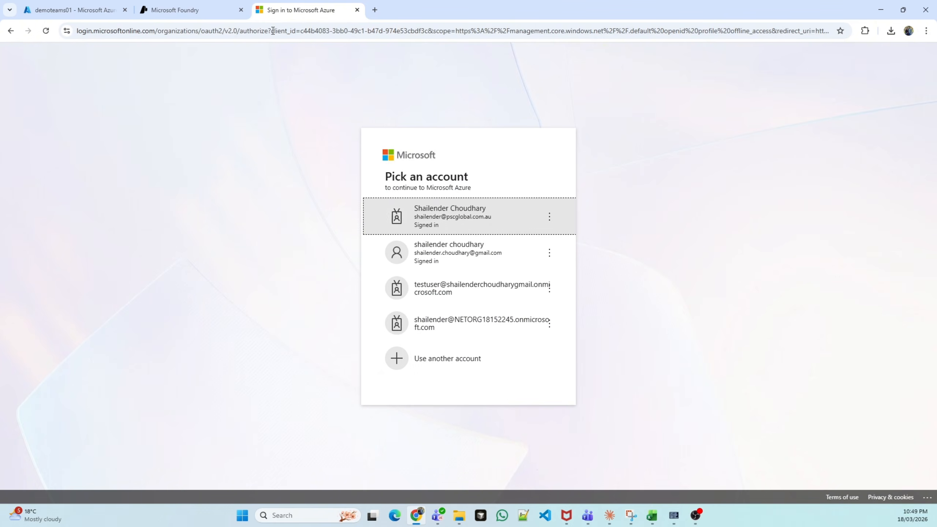
click(455, 219)
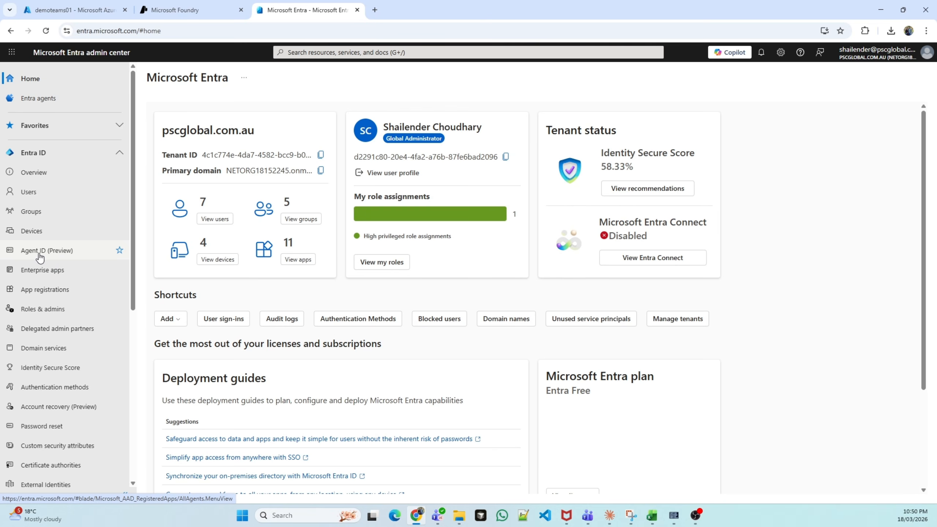
- Examine the tenant's agent identities and agent registry, including the registry details and platform of teams-agent
click(35, 254)
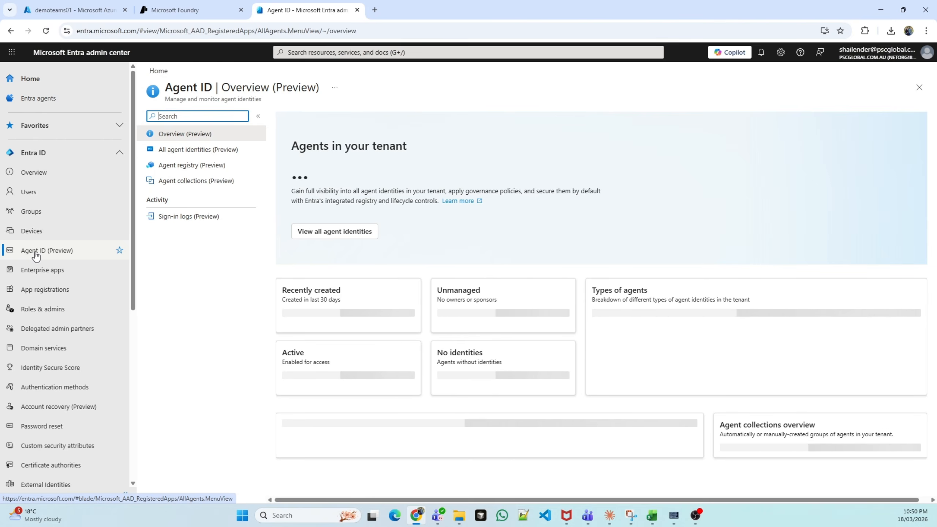
click(190, 154)
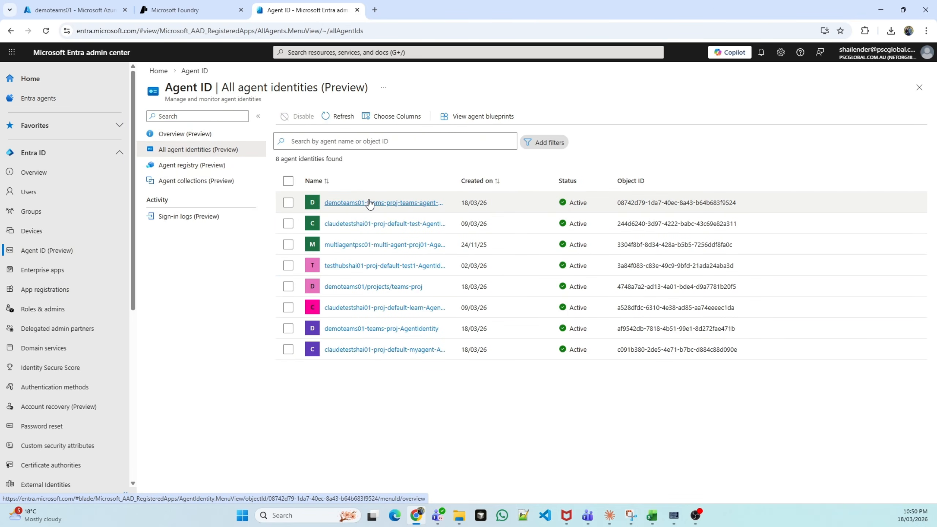
click(180, 169)
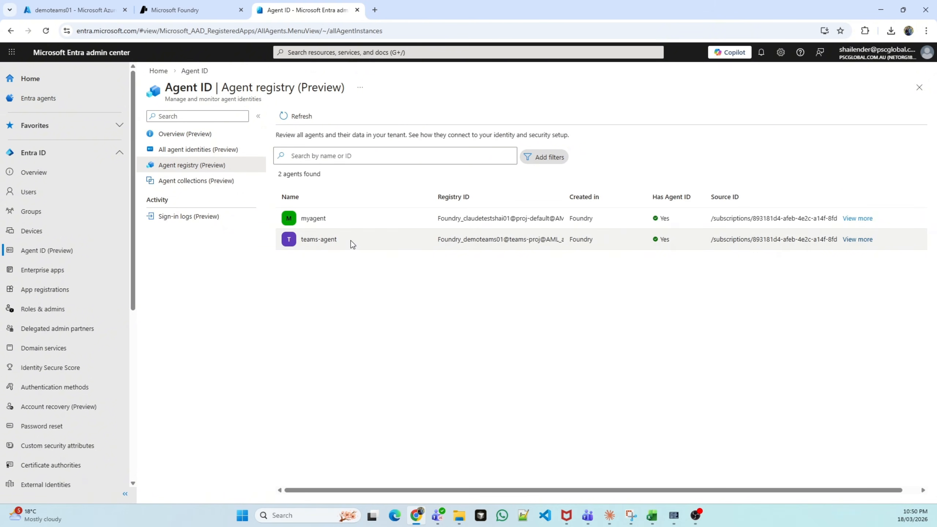
drag(340, 220, 295, 219)
drag(345, 242, 300, 242)
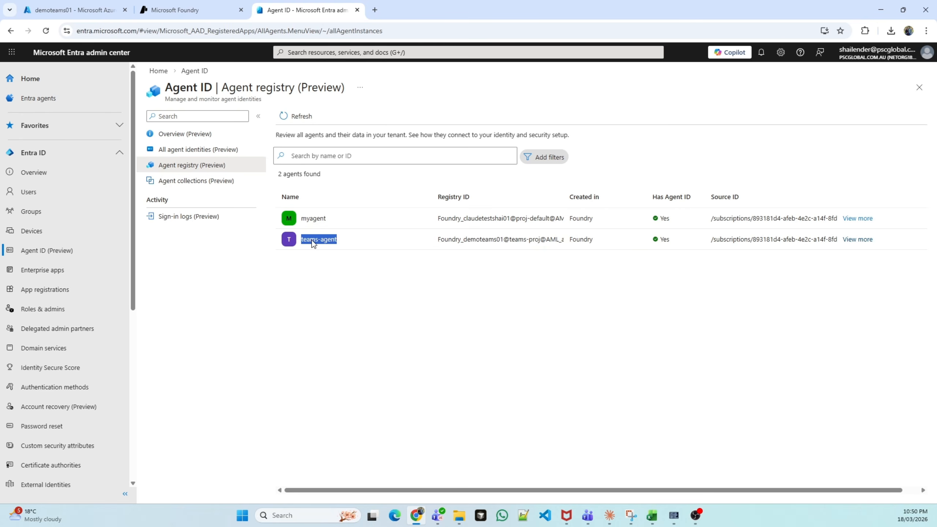
click(313, 244)
click(852, 241)
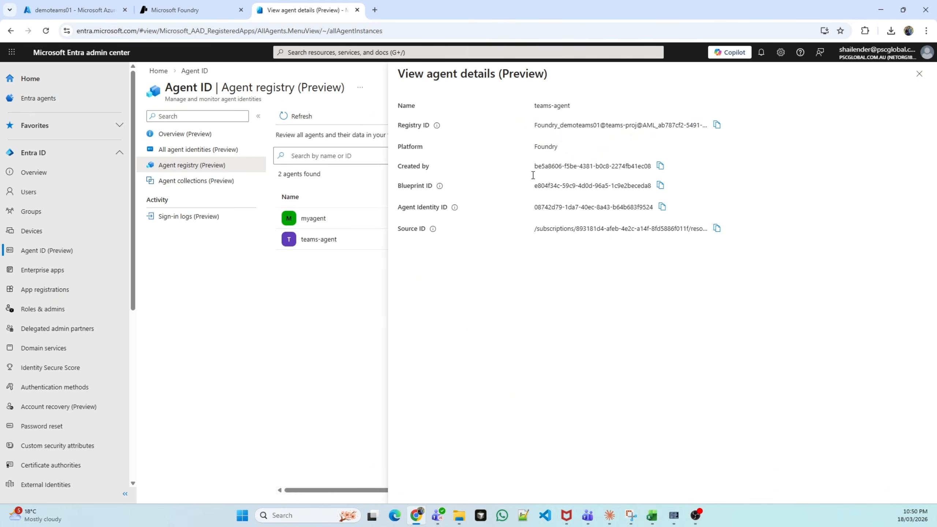
drag(534, 148, 570, 150)
- Return to Microsoft Foundry, start publishing teams-agent to Teams and Microsoft 365 Copilot, and create a Bot Service for it
click(210, 16)
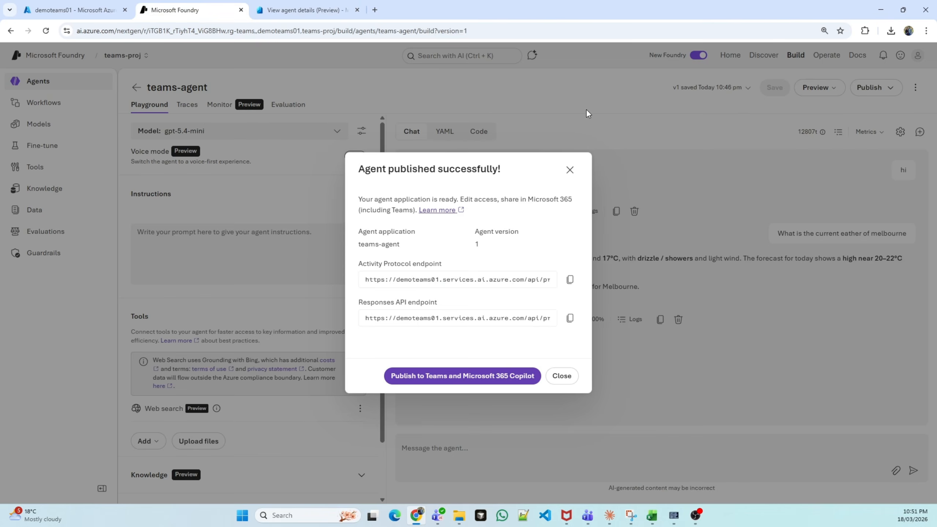
click(437, 383)
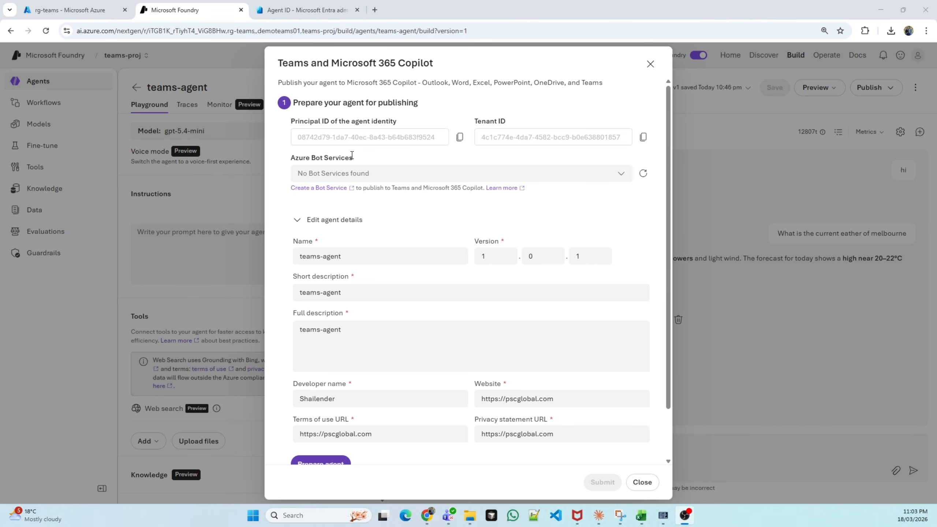
click(620, 175)
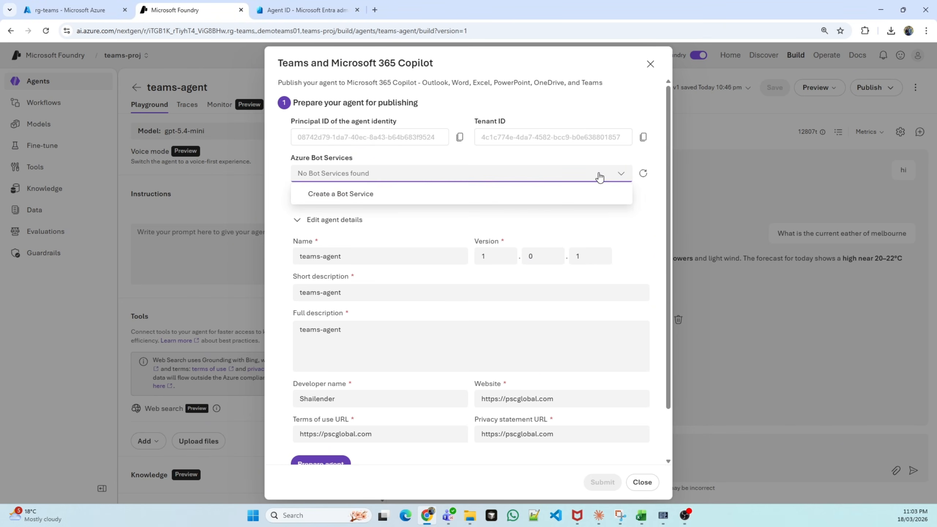
click(391, 196)
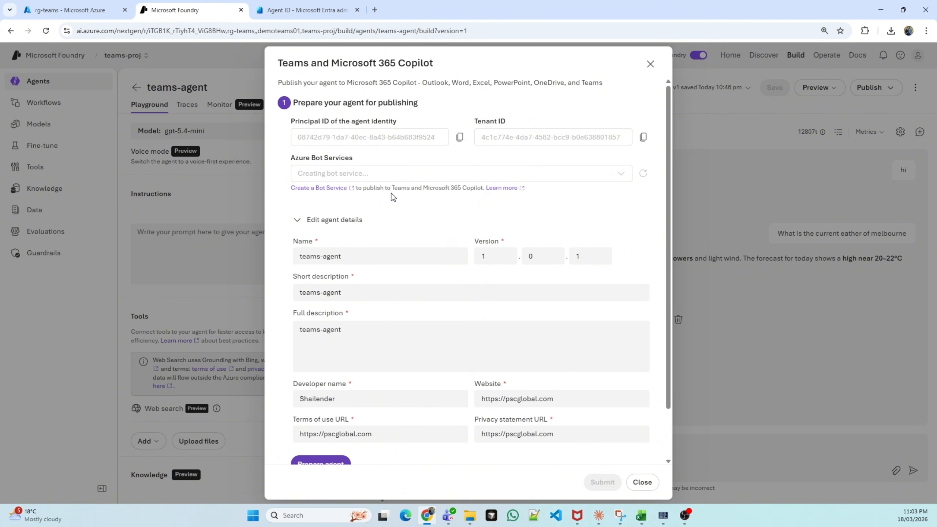
- Review the agent's name, short description, full description and developer name in the publishing details
click(354, 256)
triple_click(353, 256)
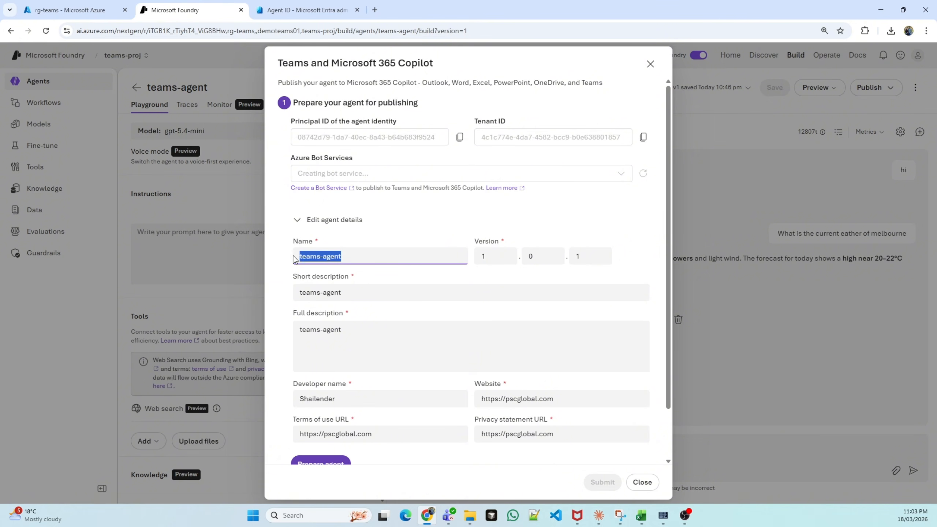
click(355, 295)
drag(355, 296, 296, 294)
drag(351, 329, 276, 338)
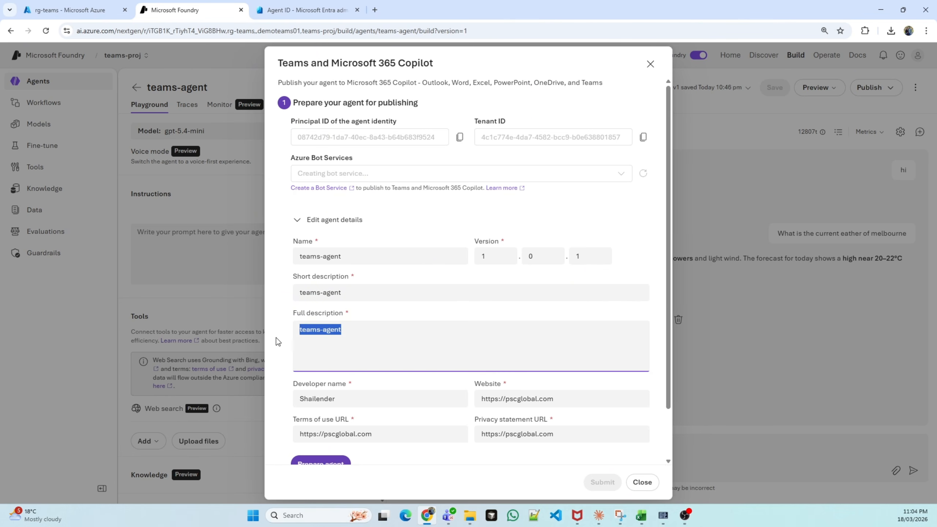
drag(342, 401, 283, 402)
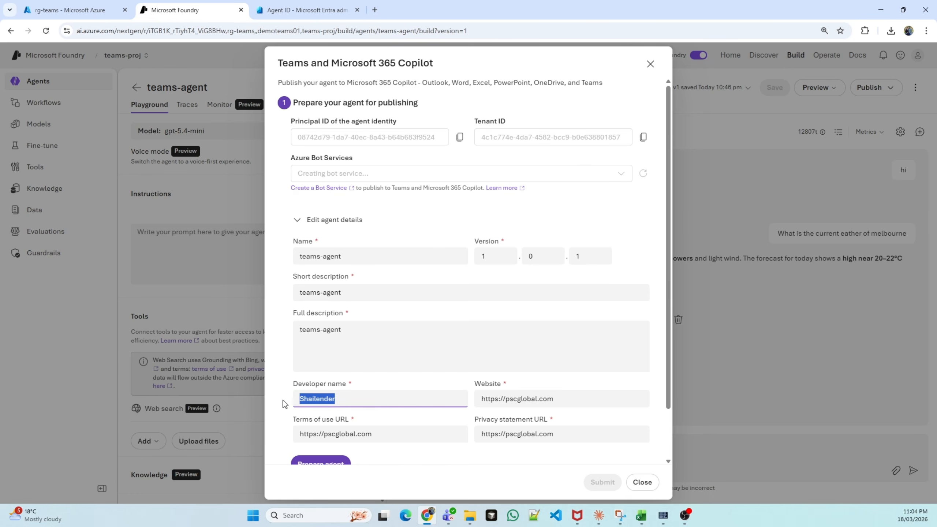
- Review the website, version and remaining publishing details of teams-agent
drag(571, 399, 480, 397)
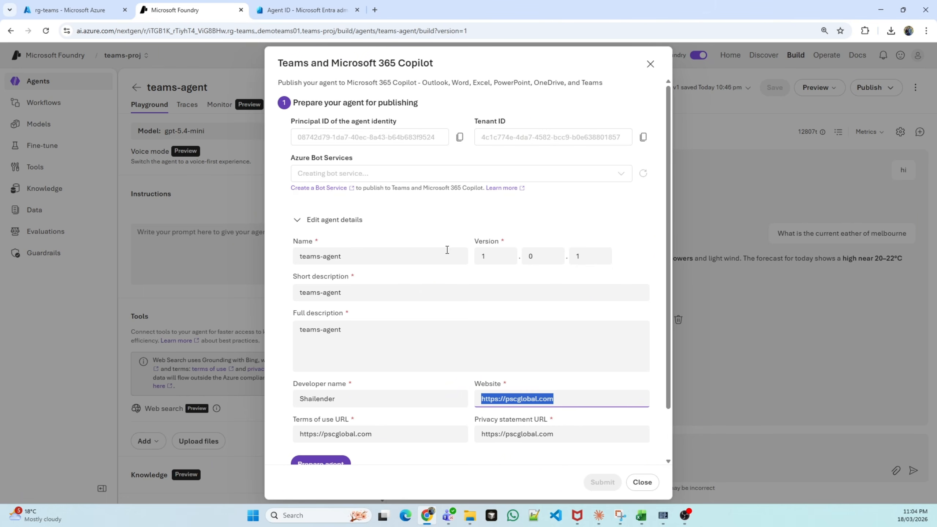
click(379, 218)
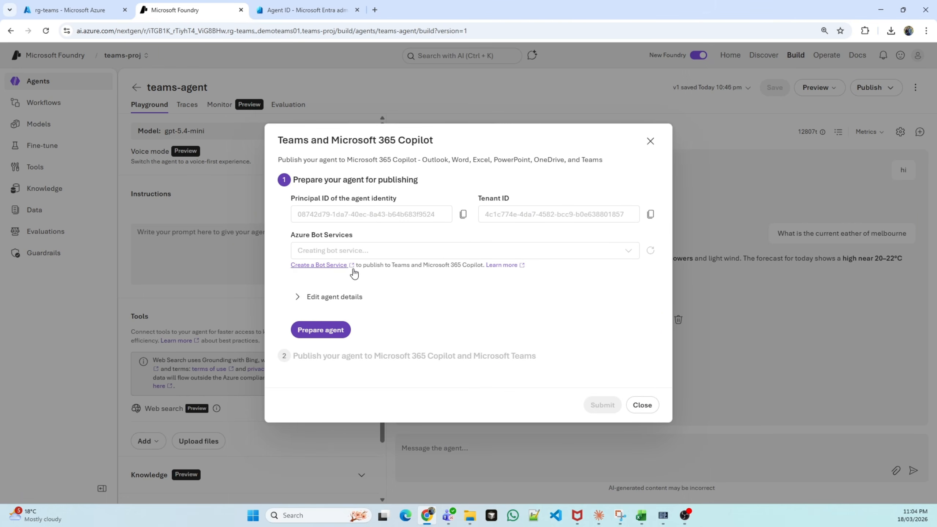
click(340, 297)
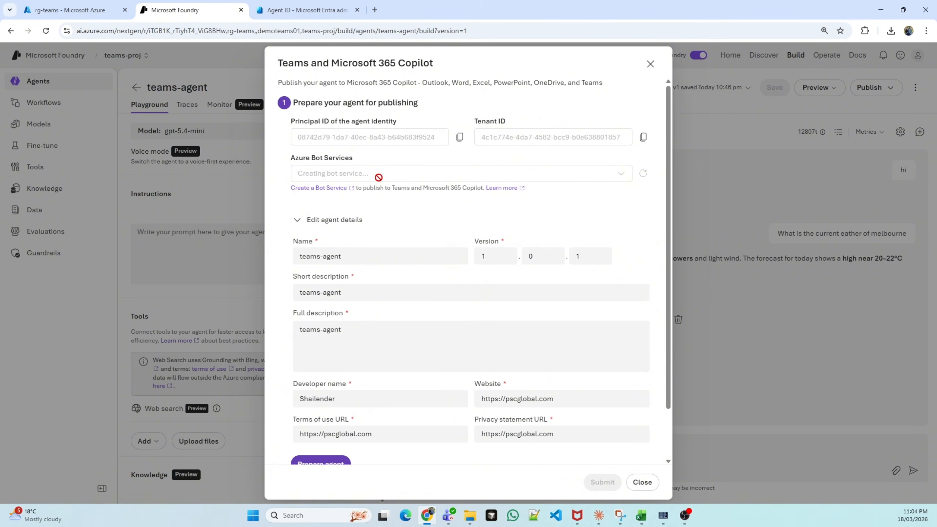
scroll(374, 351, down, 2)
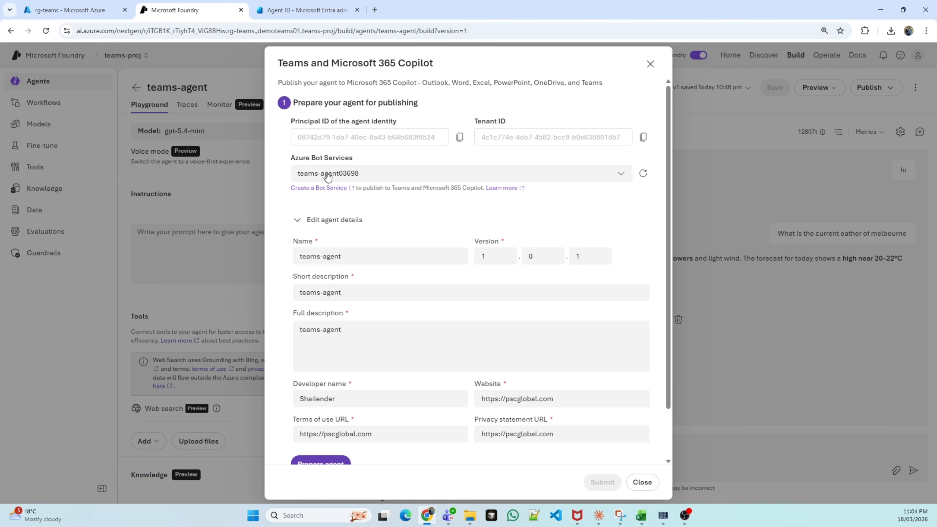
- Refresh the rg-teams resource group in the Azure portal to check for the agent's Azure Bot resource
click(77, 13)
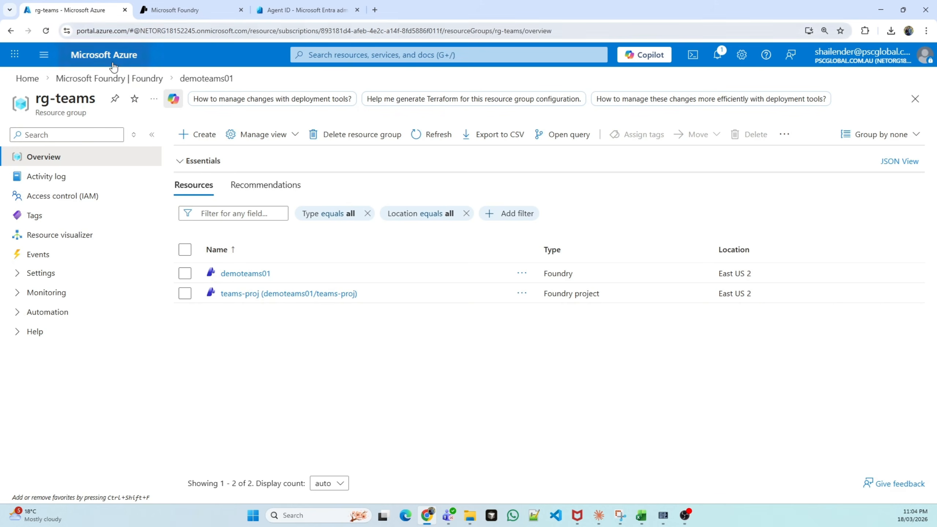
click(420, 133)
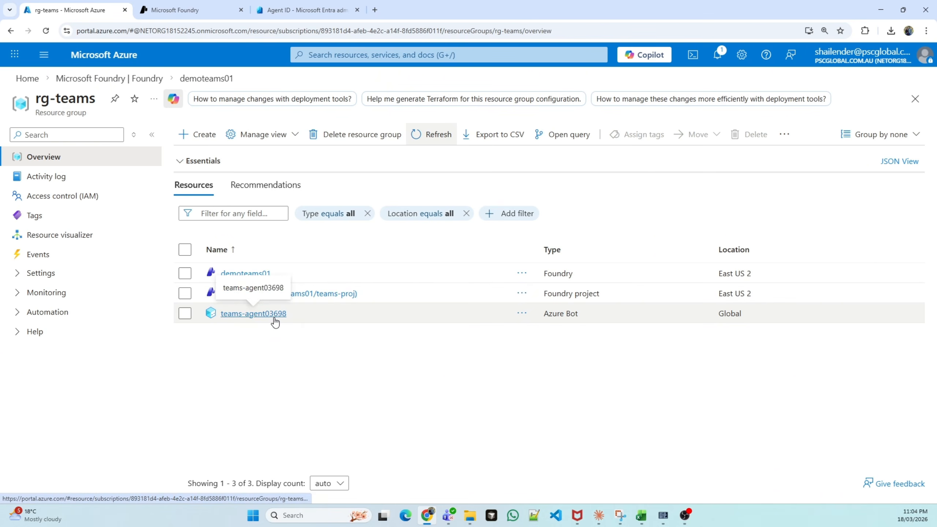
- Return to Microsoft Foundry and prepare teams-agent for publishing with the selected bot service
click(184, 10)
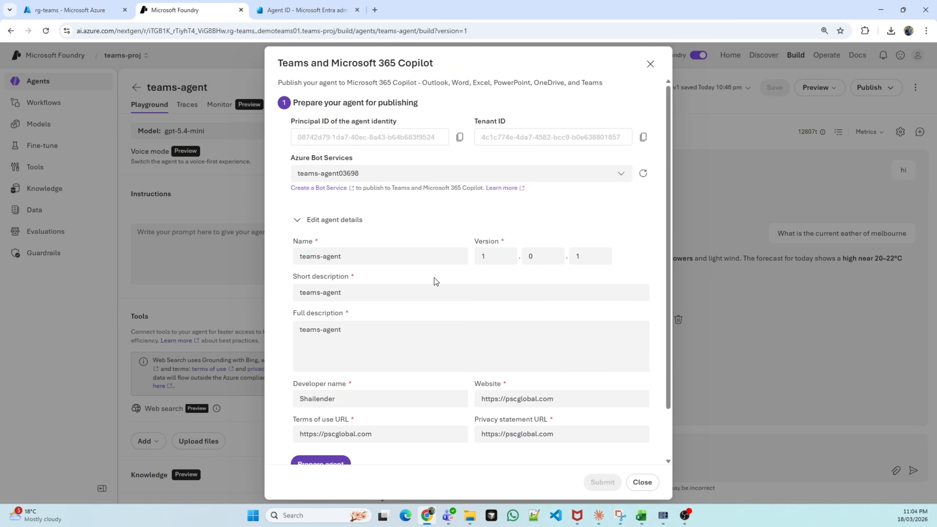
scroll(433, 279, down, 1)
click(315, 407)
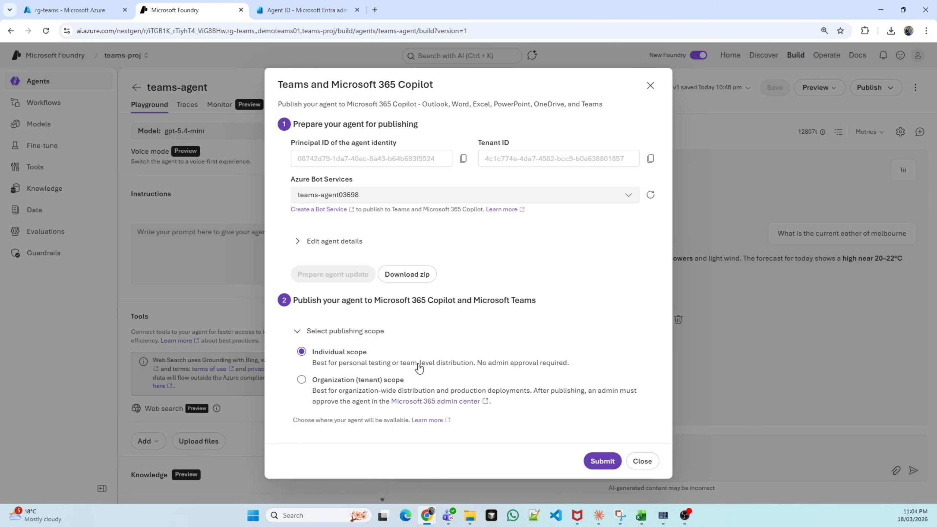
- Compare the two publishing scopes and choose Organization (tenant) scope for the agent
click(335, 381)
click(338, 353)
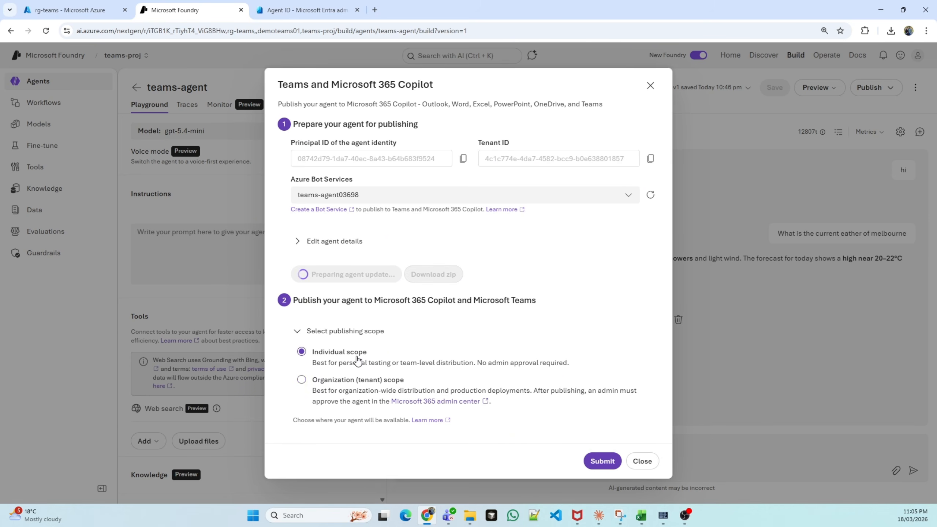
click(325, 384)
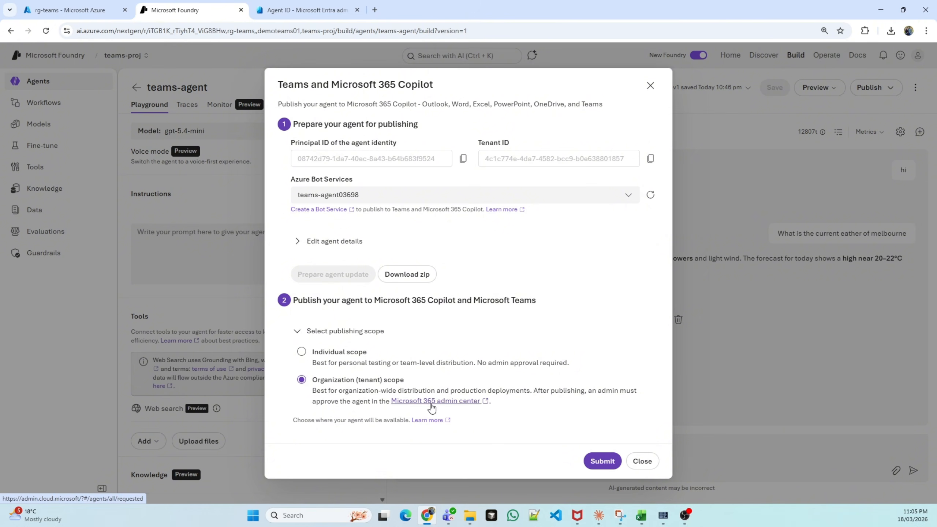
- Open admin.microsoft.com in a new browser tab
click(375, 10)
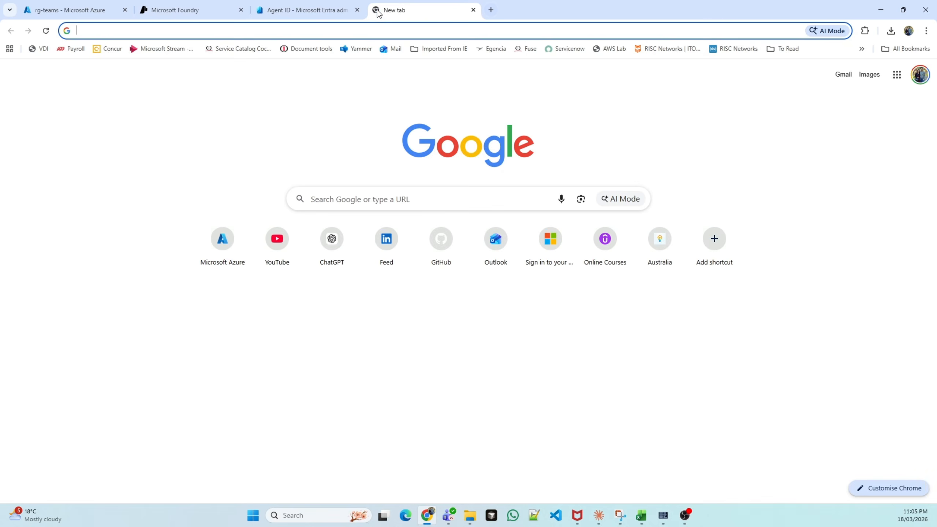
text(admin.microsoft.com)
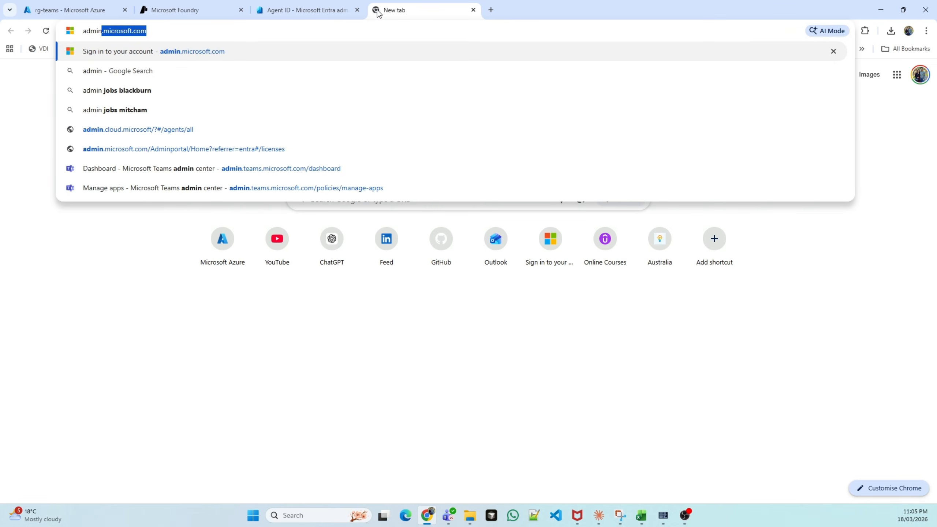
key(Return)
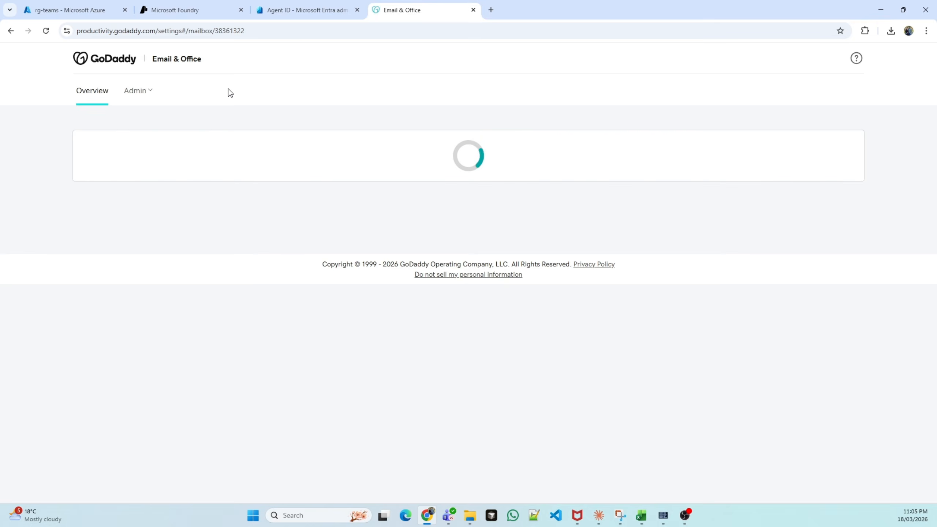
- Open the Teams admin center from GoDaddy's Advanced Admin Centers and view the organization's apps under Manage apps
click(143, 92)
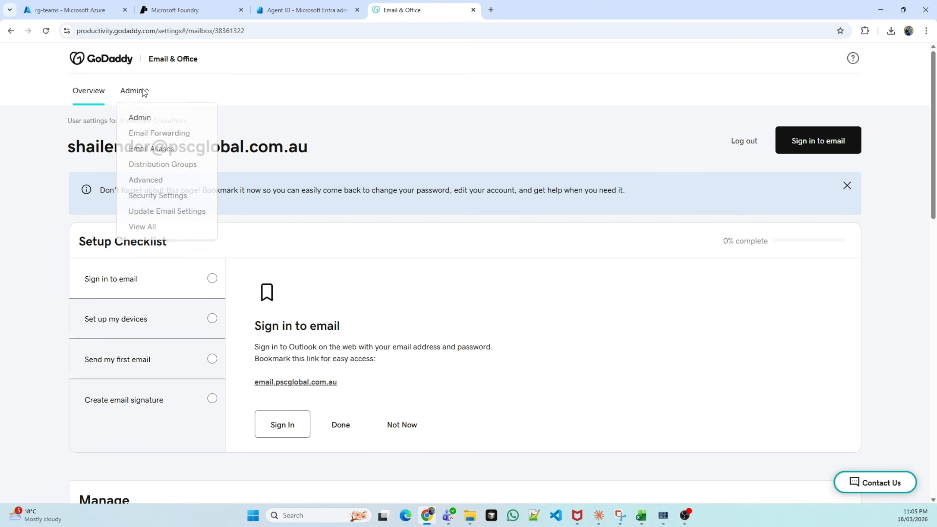
click(147, 181)
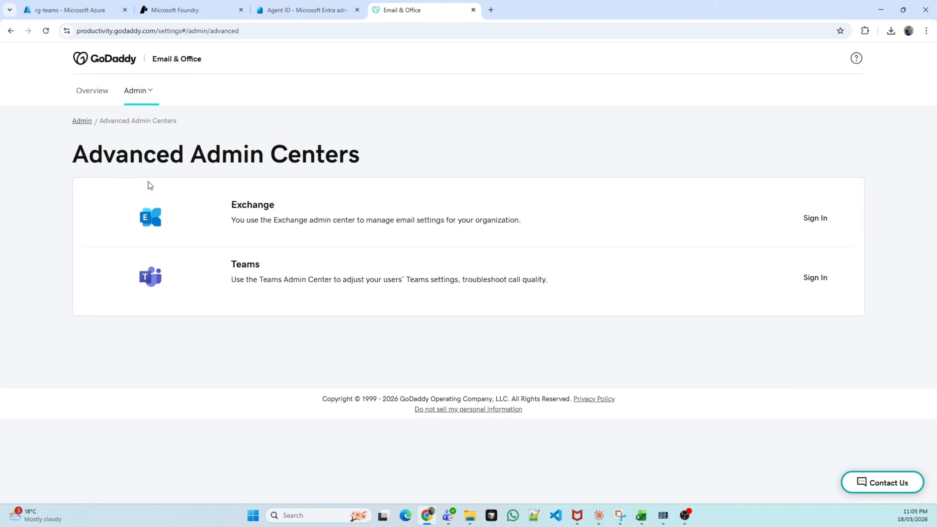
click(807, 279)
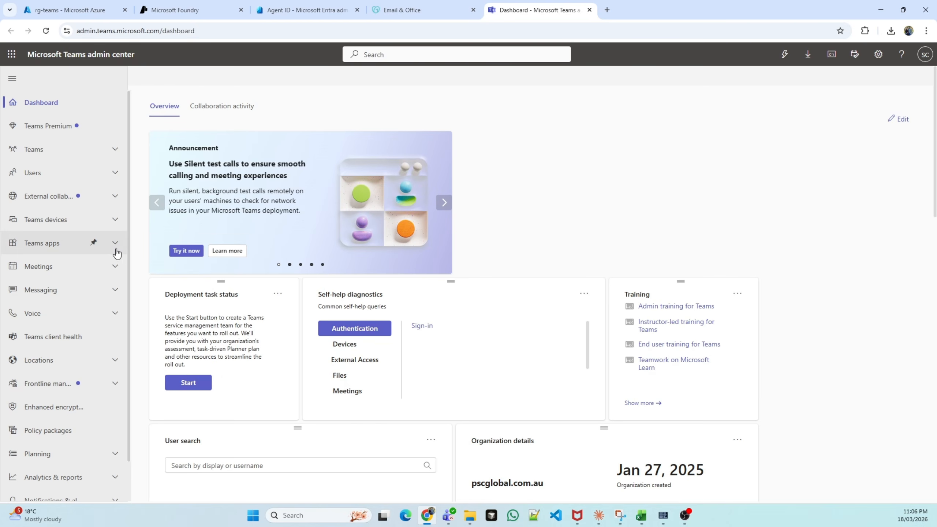
click(90, 243)
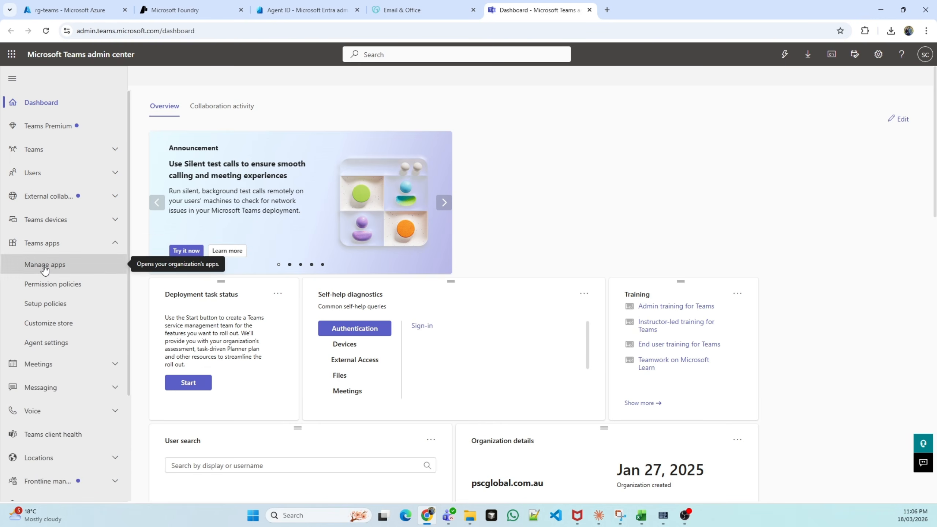
click(51, 265)
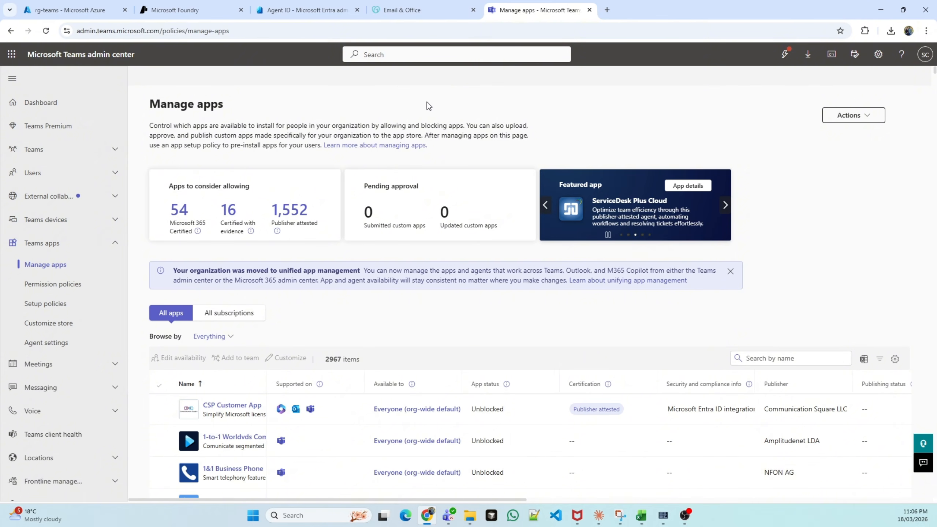
- Return to Microsoft Foundry and set the agent's publishing scope to Individual scope
click(177, 9)
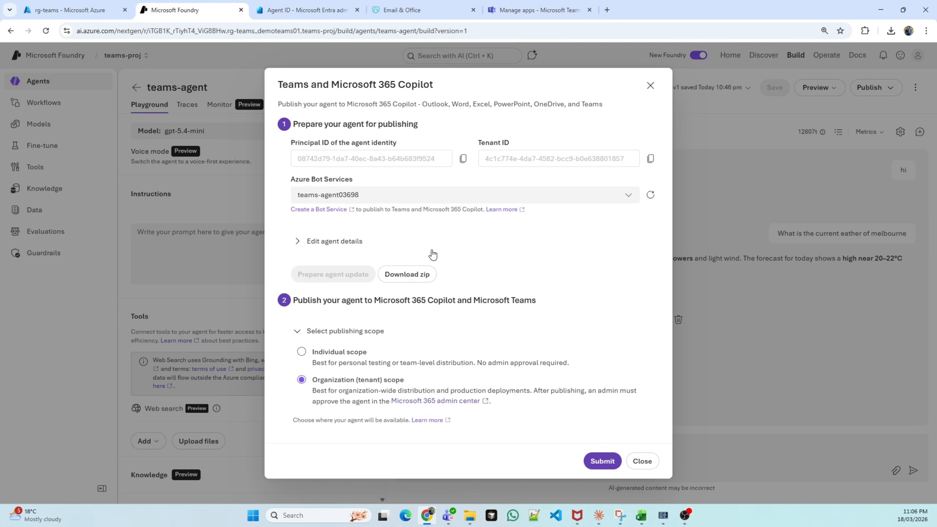
click(301, 352)
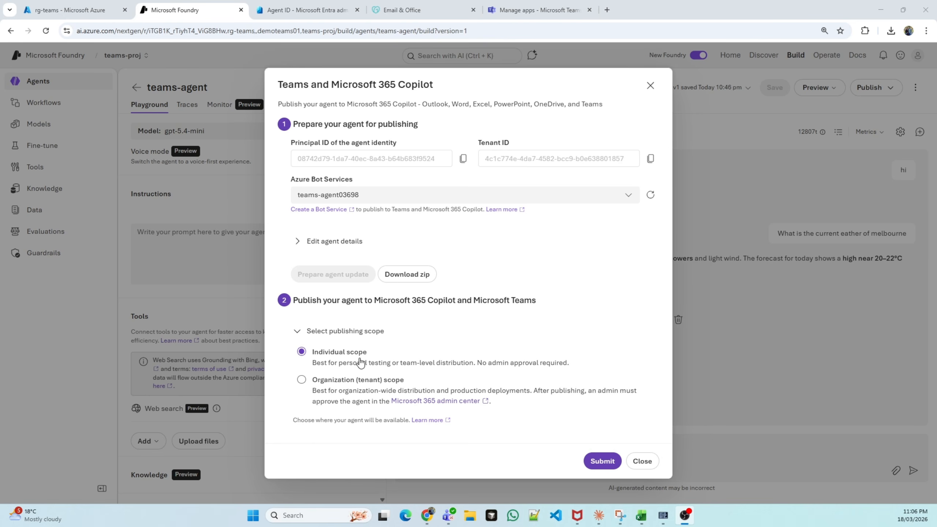
- Save the agent's zip package to Downloads as teams-agent-1.0.1 and submit the agent for publishing
click(402, 282)
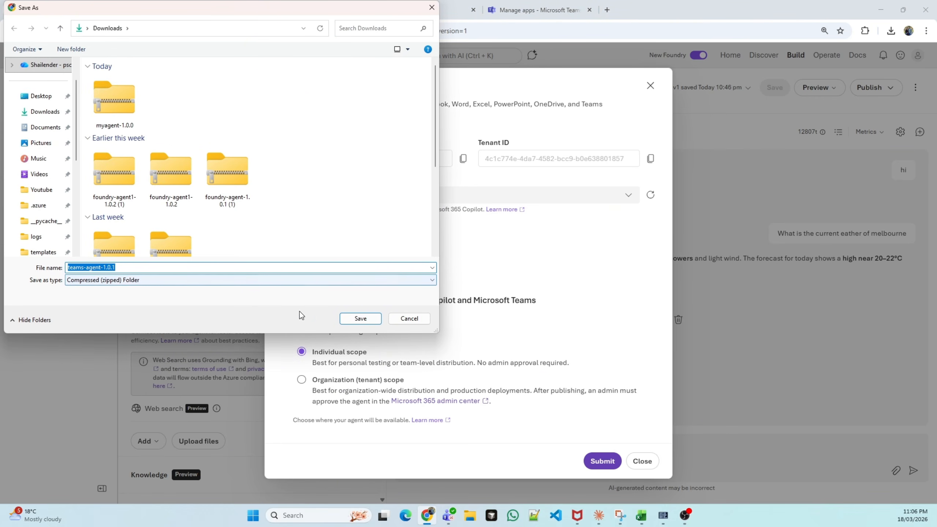
click(361, 318)
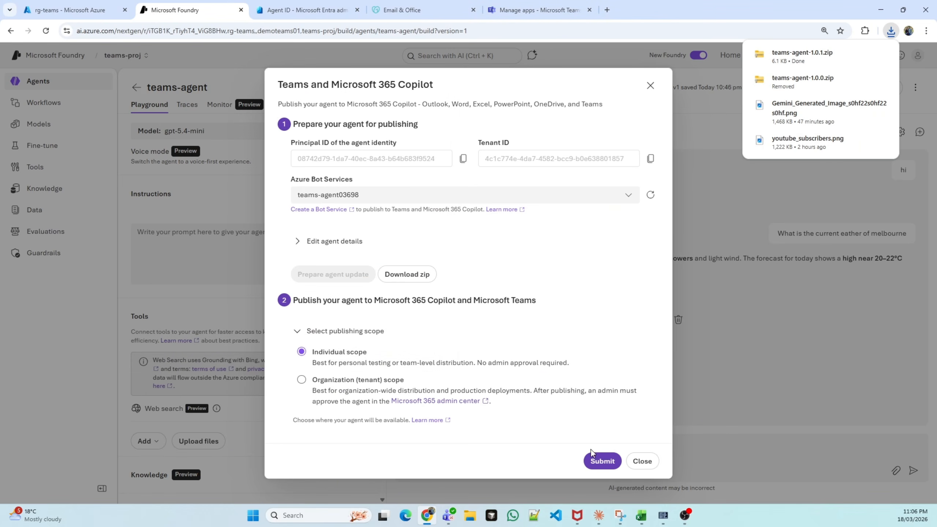
click(604, 460)
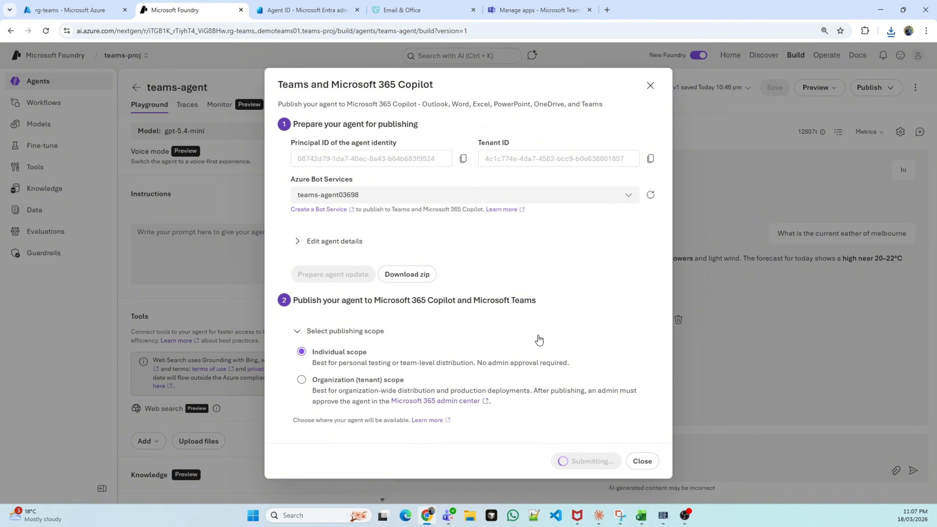
- Switch to Microsoft Teams and upload the teams-agent-1.0.1 package to the organisation's app catalogue
click(448, 515)
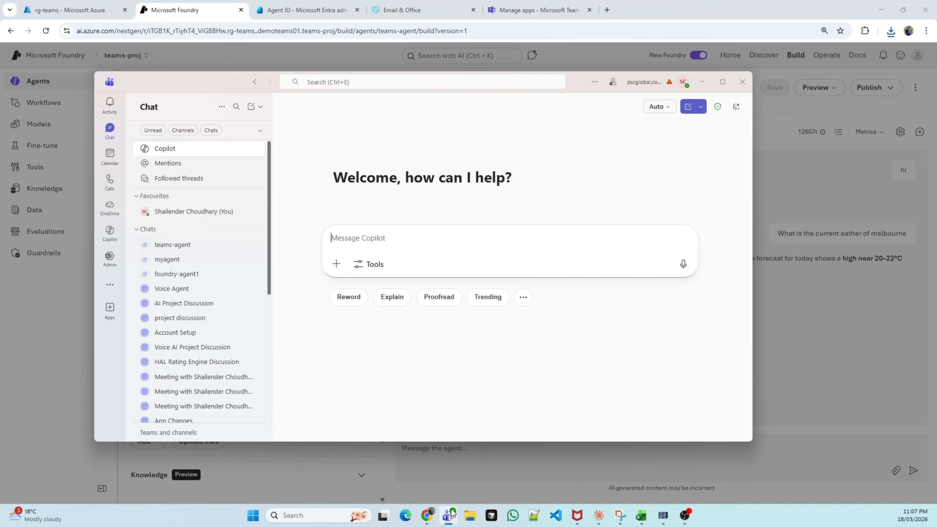
click(110, 310)
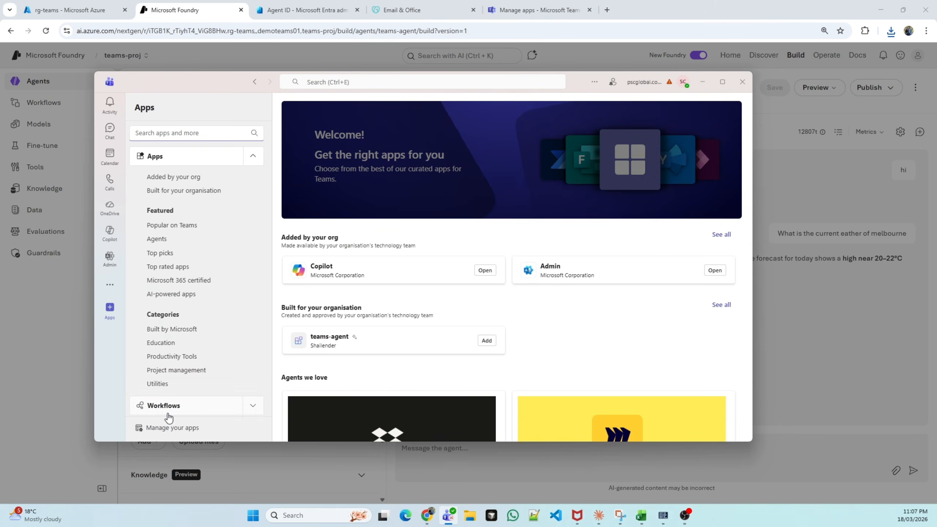
click(188, 428)
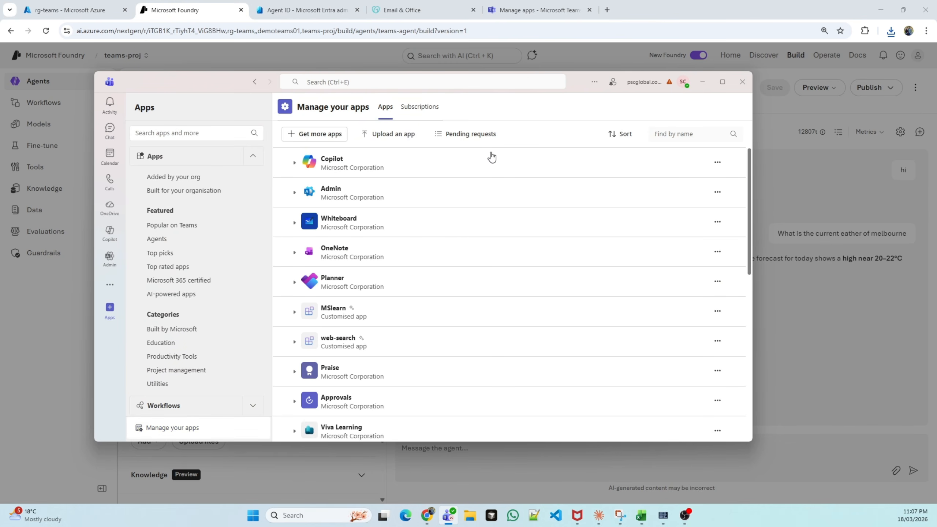
click(405, 138)
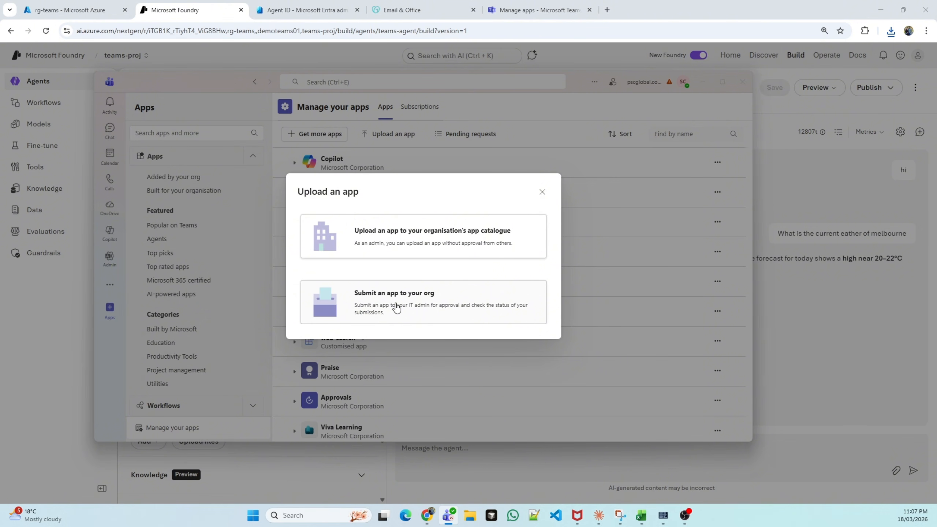
click(402, 244)
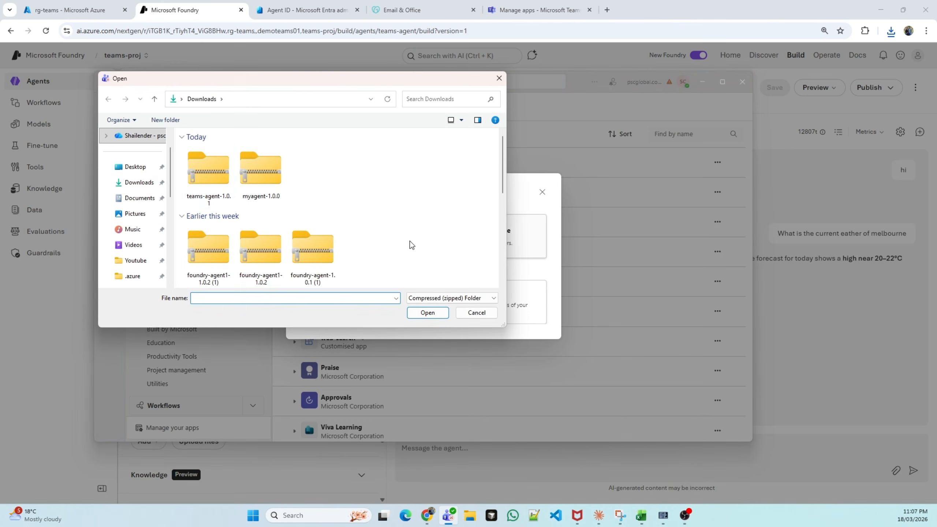
double_click(211, 181)
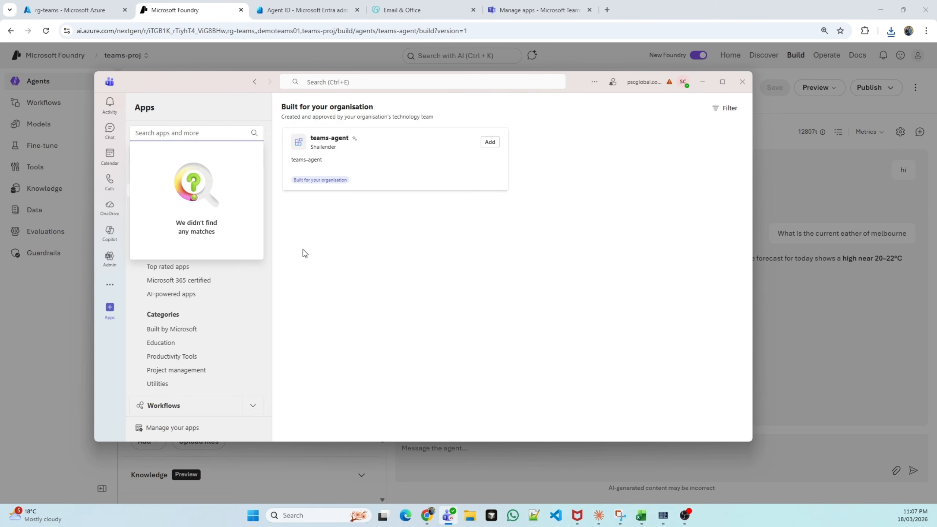
- Add teams-agent from the apps built for the organisation and open its chat
click(357, 273)
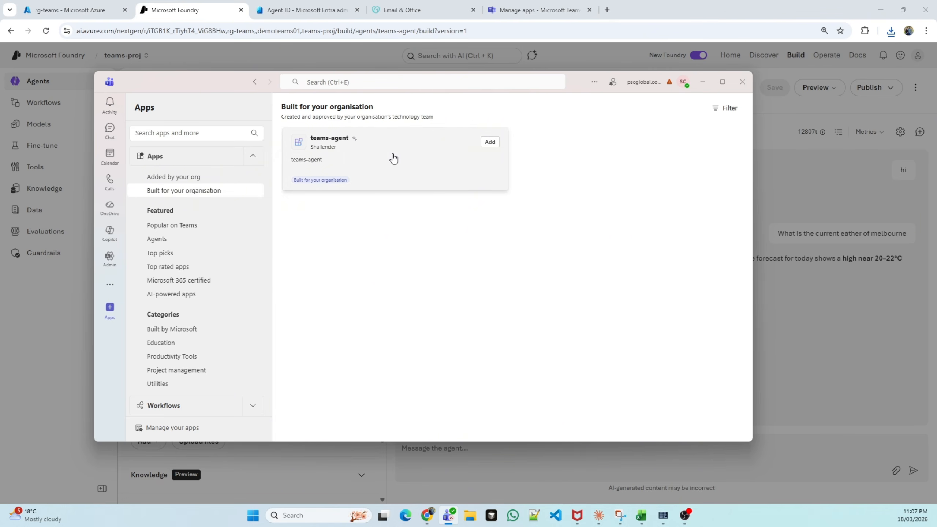
click(486, 143)
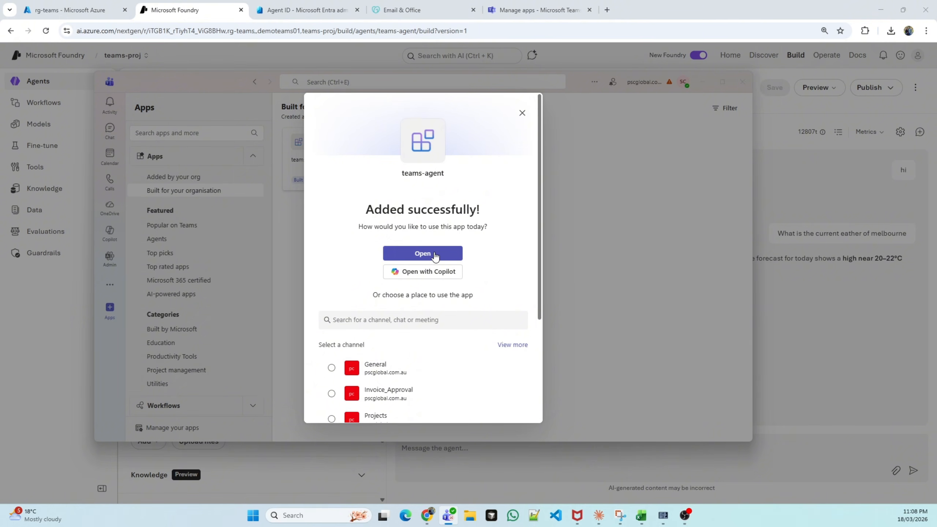
click(435, 254)
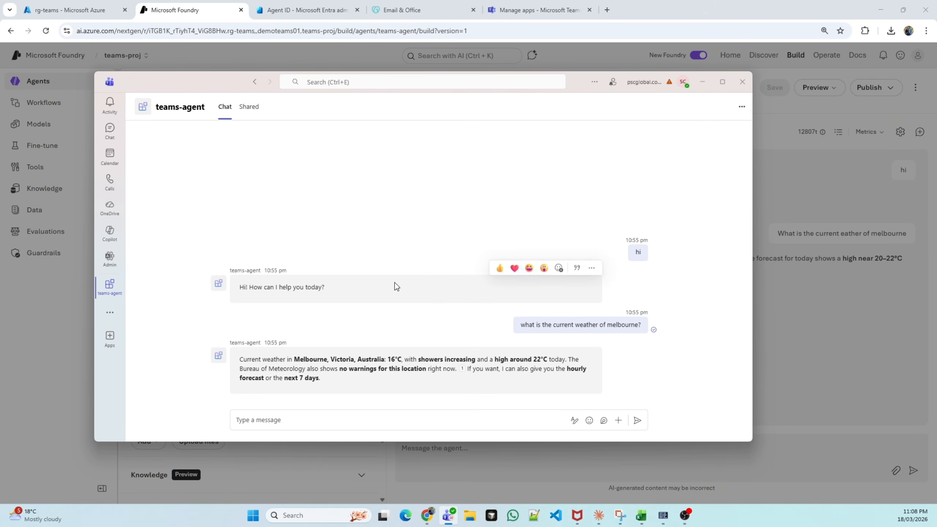
- Review the existing teams-agent conversation, and return to Microsoft Foundry to check the publishing status
drag(238, 290, 611, 381)
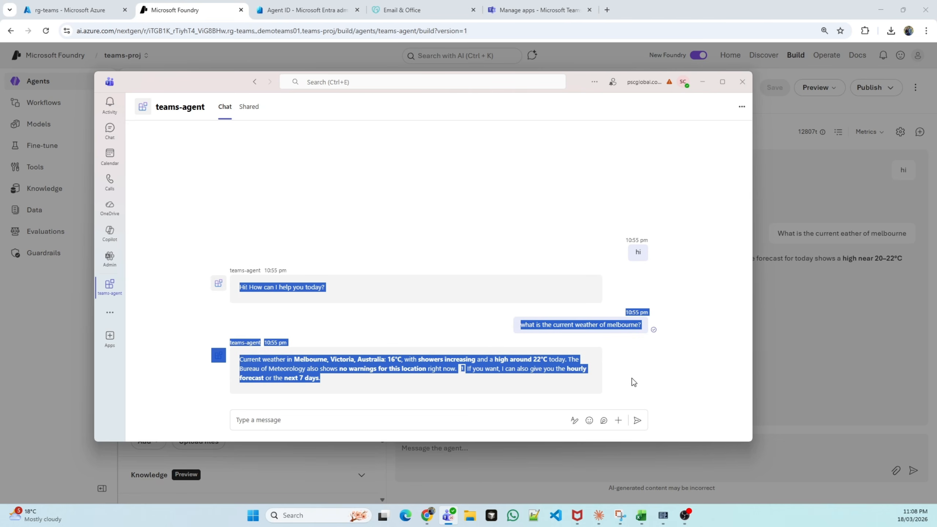
click(633, 378)
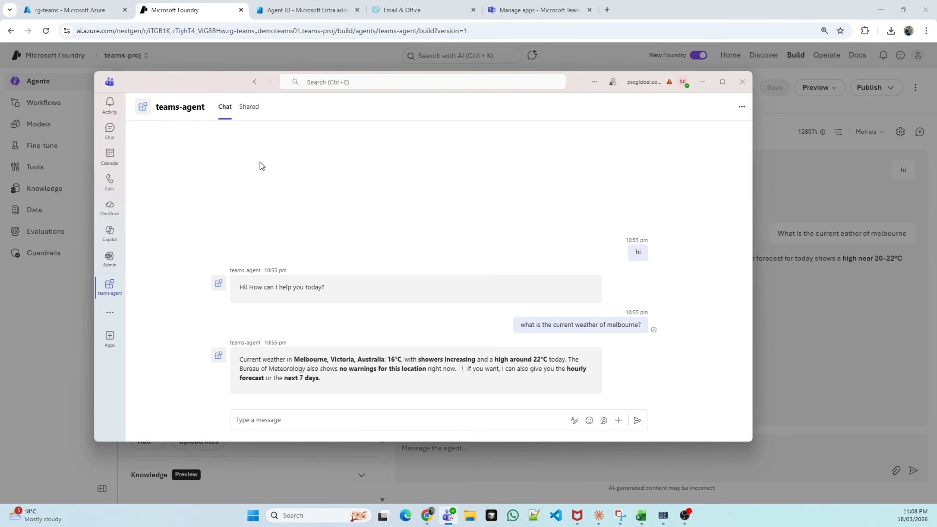
click(63, 12)
click(153, 13)
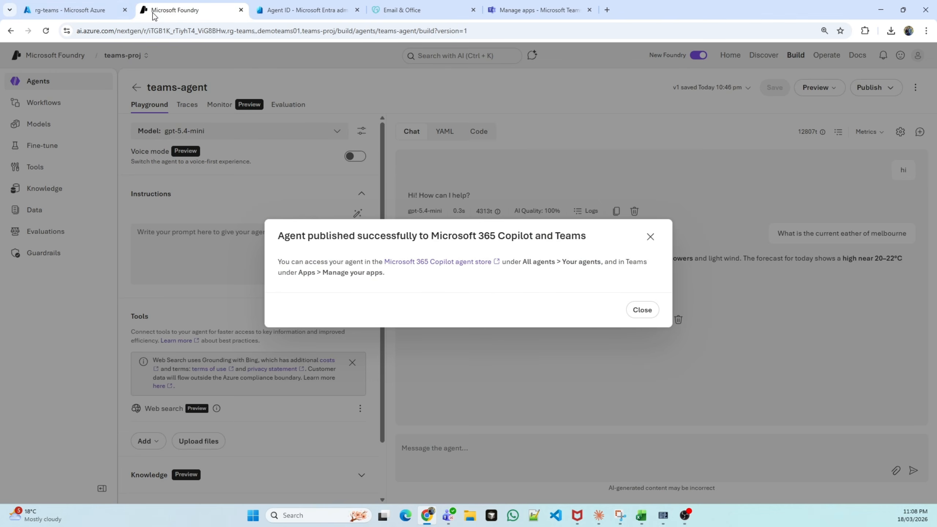
- Dismiss the publishing confirmation and review the traces and monitoring pages of teams-agent
click(642, 311)
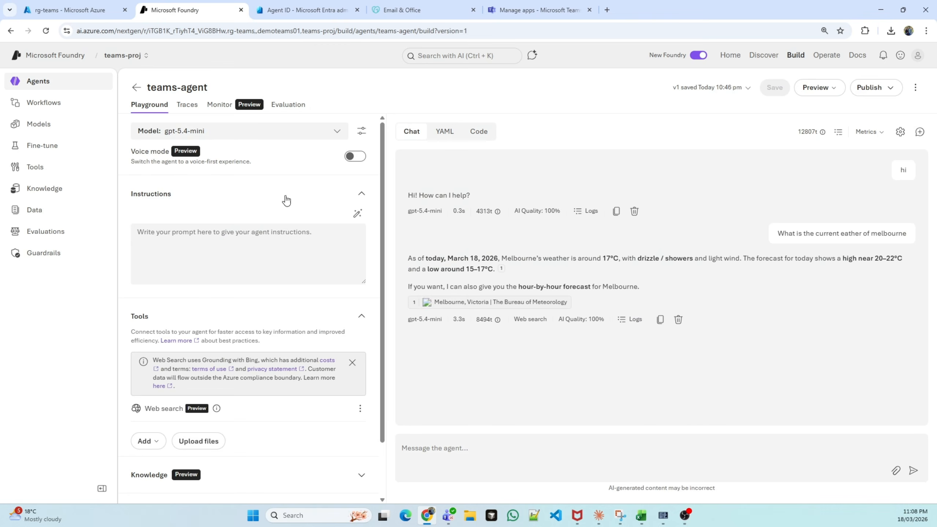
click(187, 105)
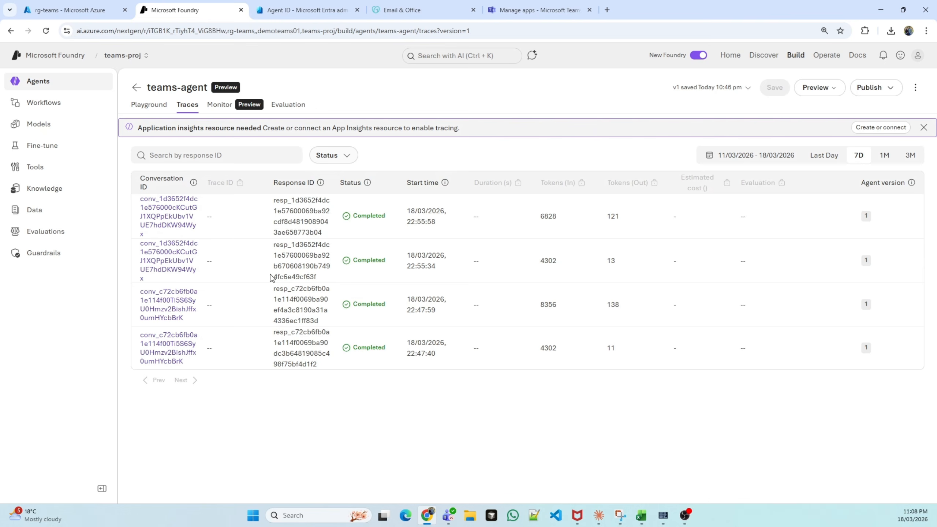
click(217, 107)
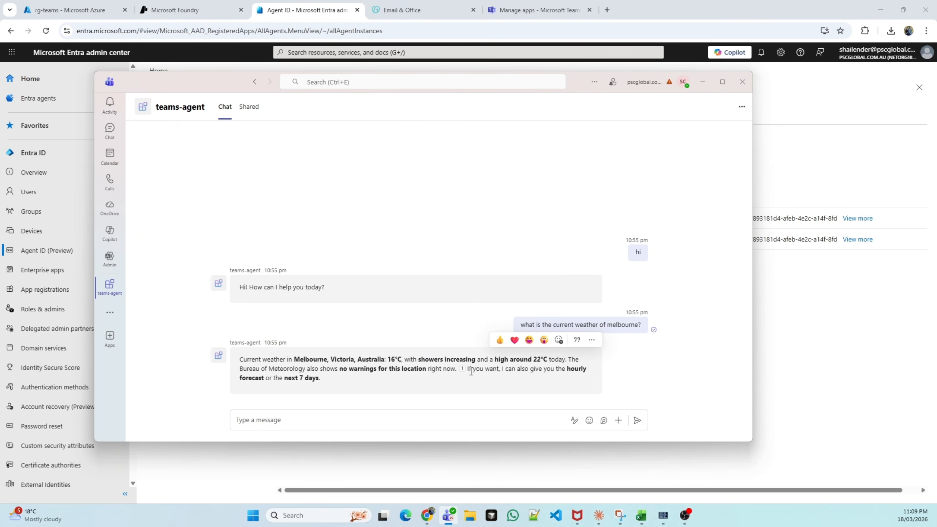
- In Microsoft Teams, browse the app catalogue and view the apps built for the organisation
click(110, 336)
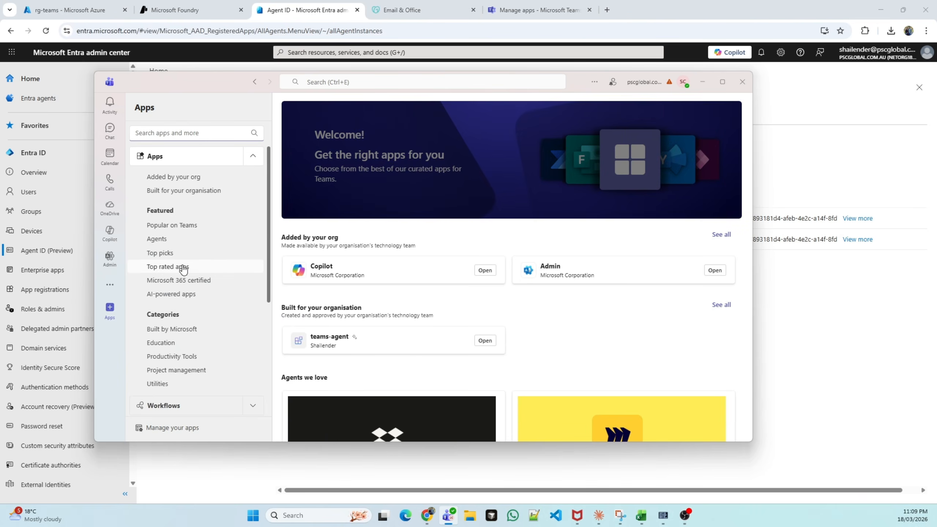
click(184, 190)
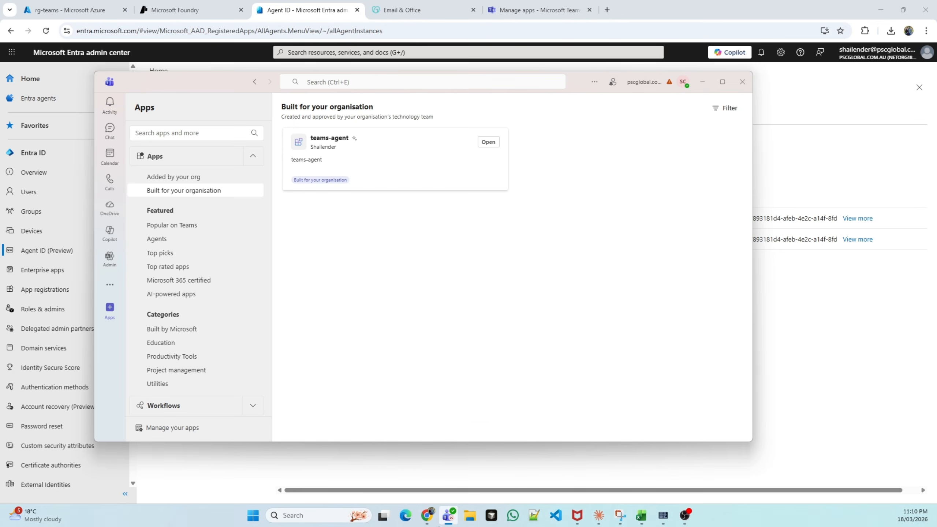
click(446, 520)
click(445, 520)
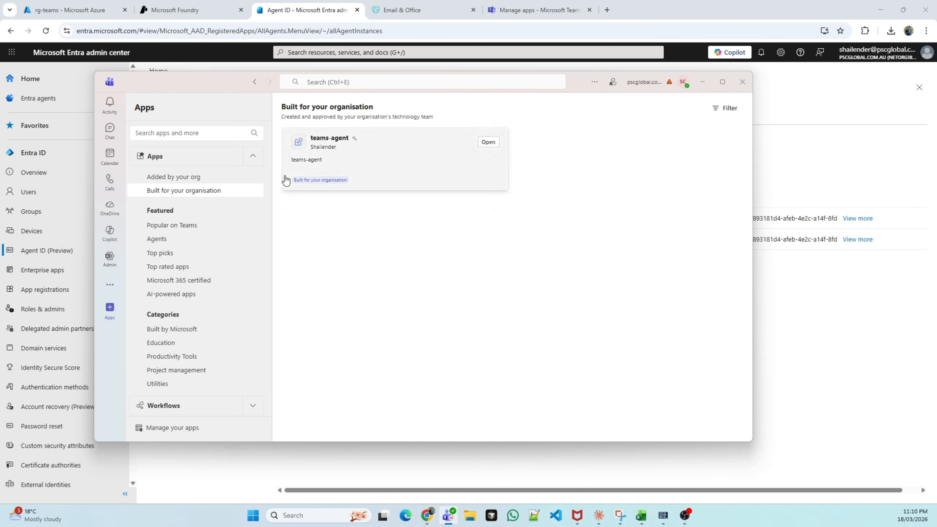
- Open Copilot within Teams and select the last-listed teams-agent from its agents
click(109, 232)
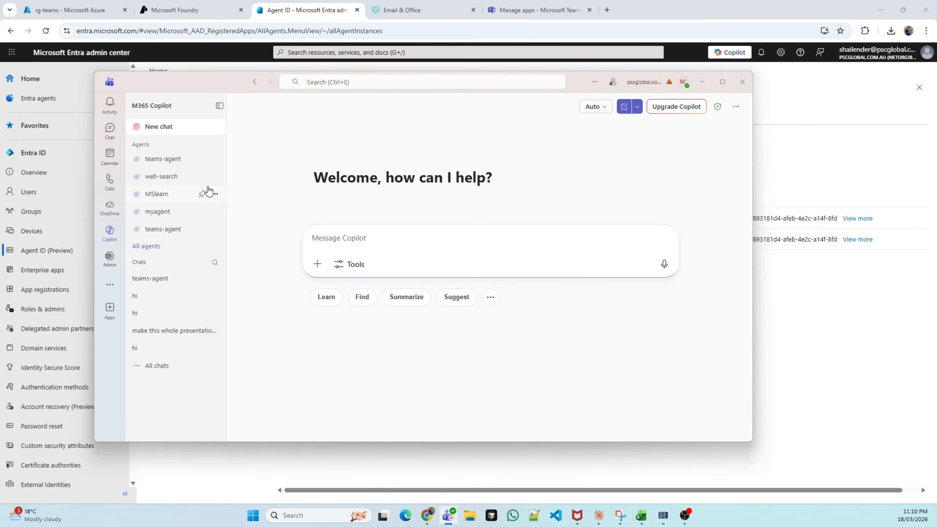
click(169, 229)
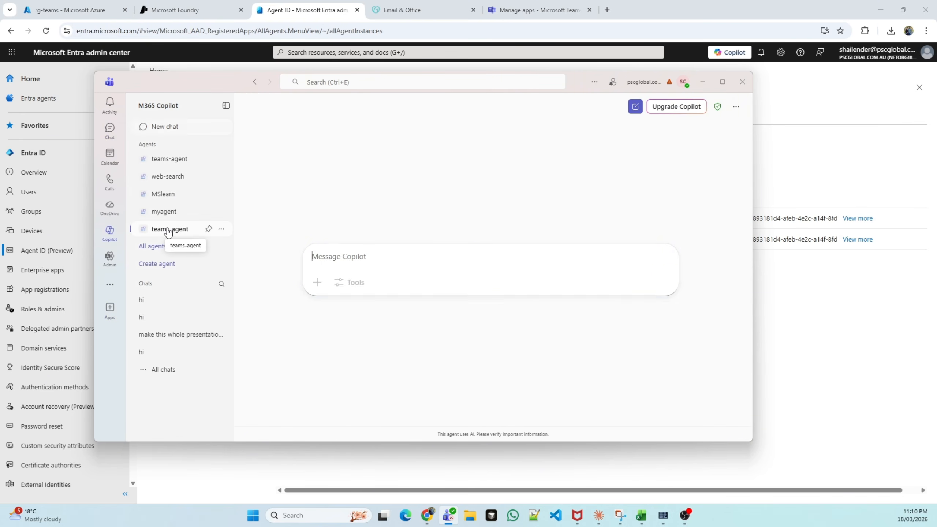